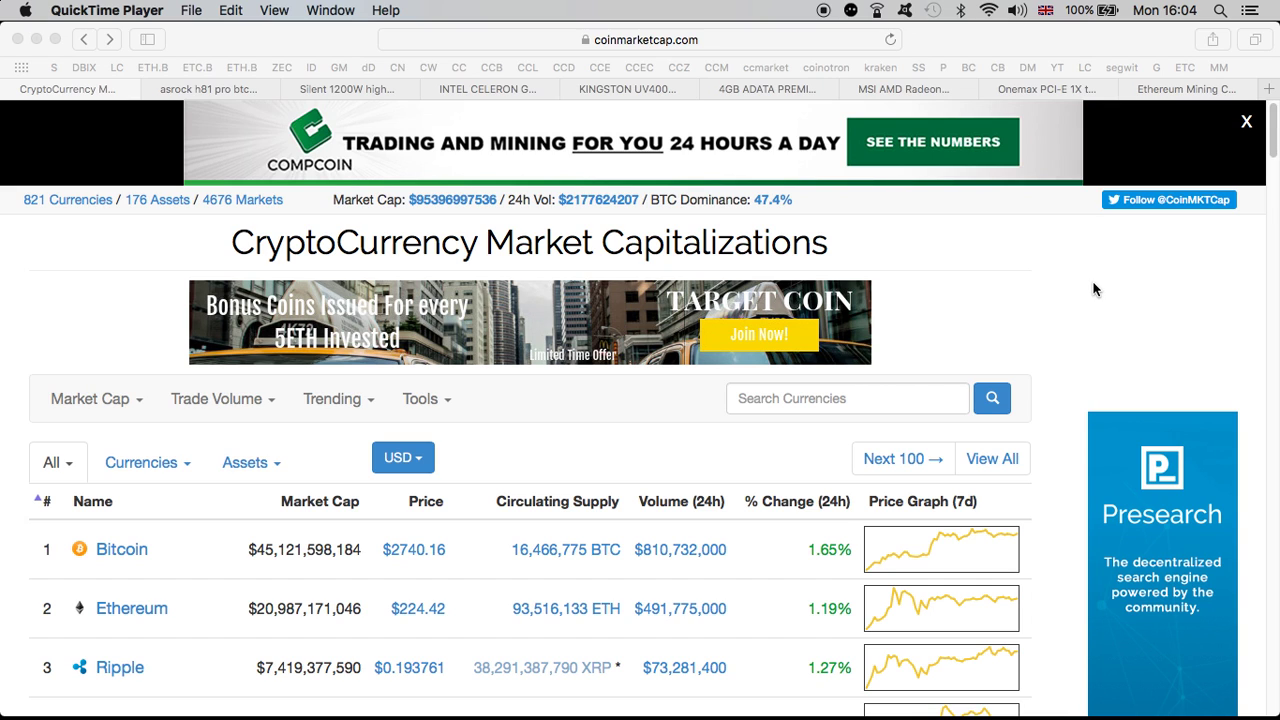
# Examine the mining rig photo FullSizeRender.jpg in Preview and return to the CoinMarketCap page in Safari.
pyautogui.hotkey('ctrl', 'Up')
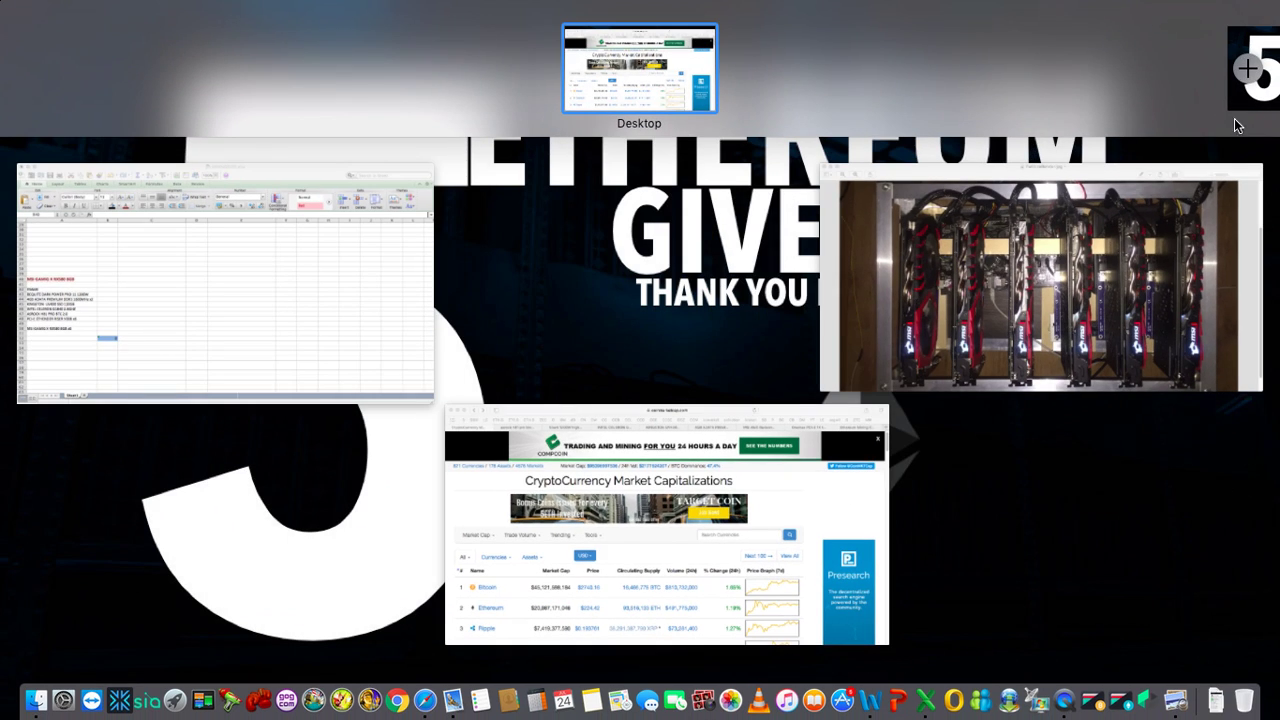
pyautogui.click(1093, 217)
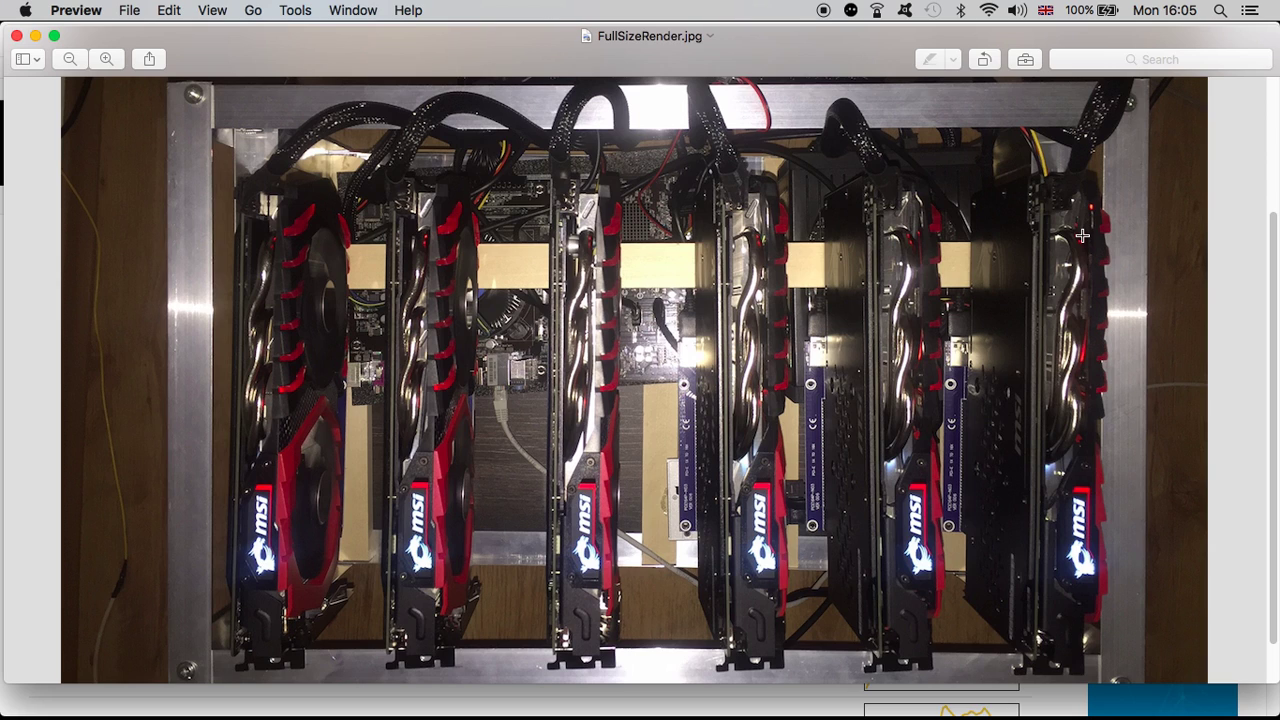
pyautogui.hotkey('ctrl', 'Up')
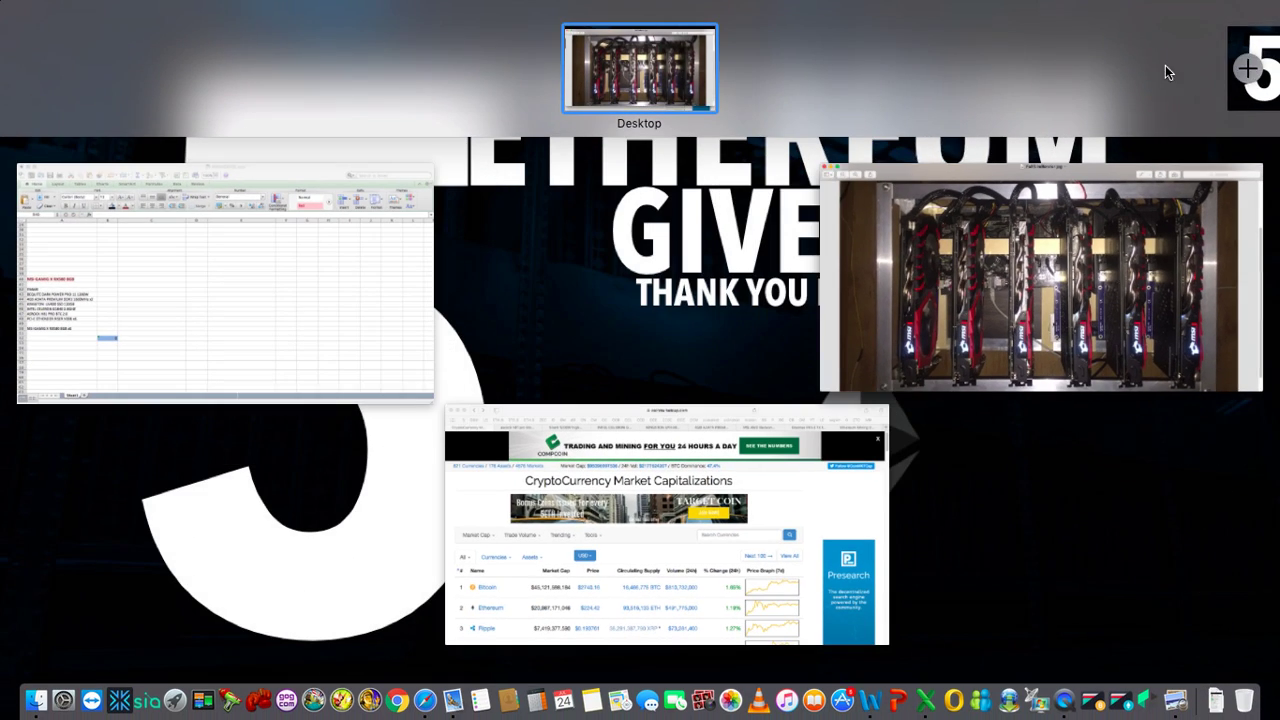
pyautogui.click(550, 470)
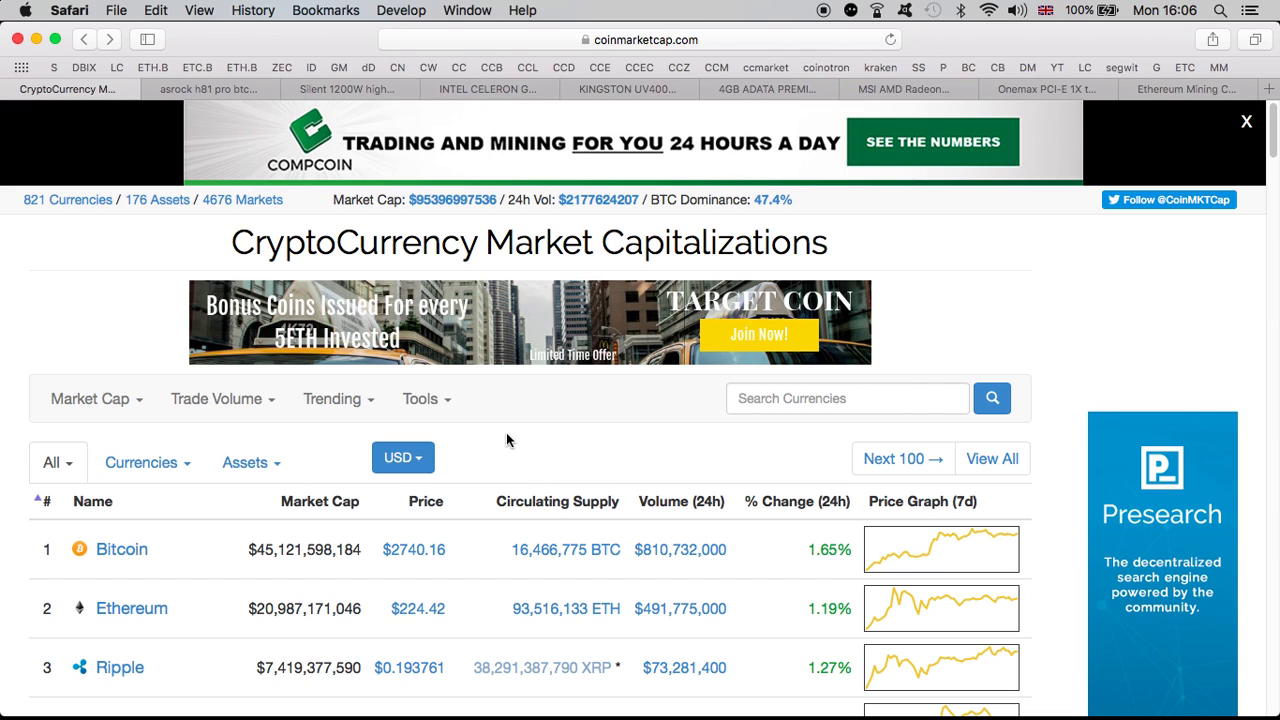
pyautogui.press('F3')
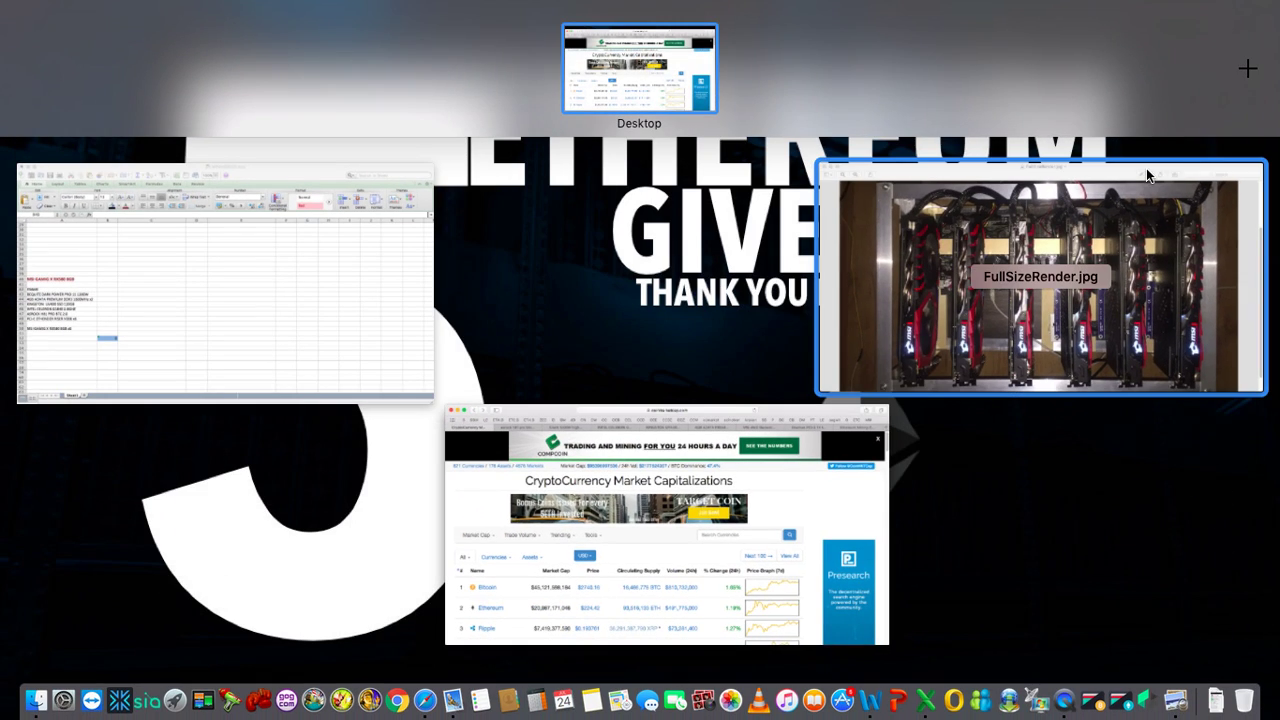
pyautogui.click(1142, 210)
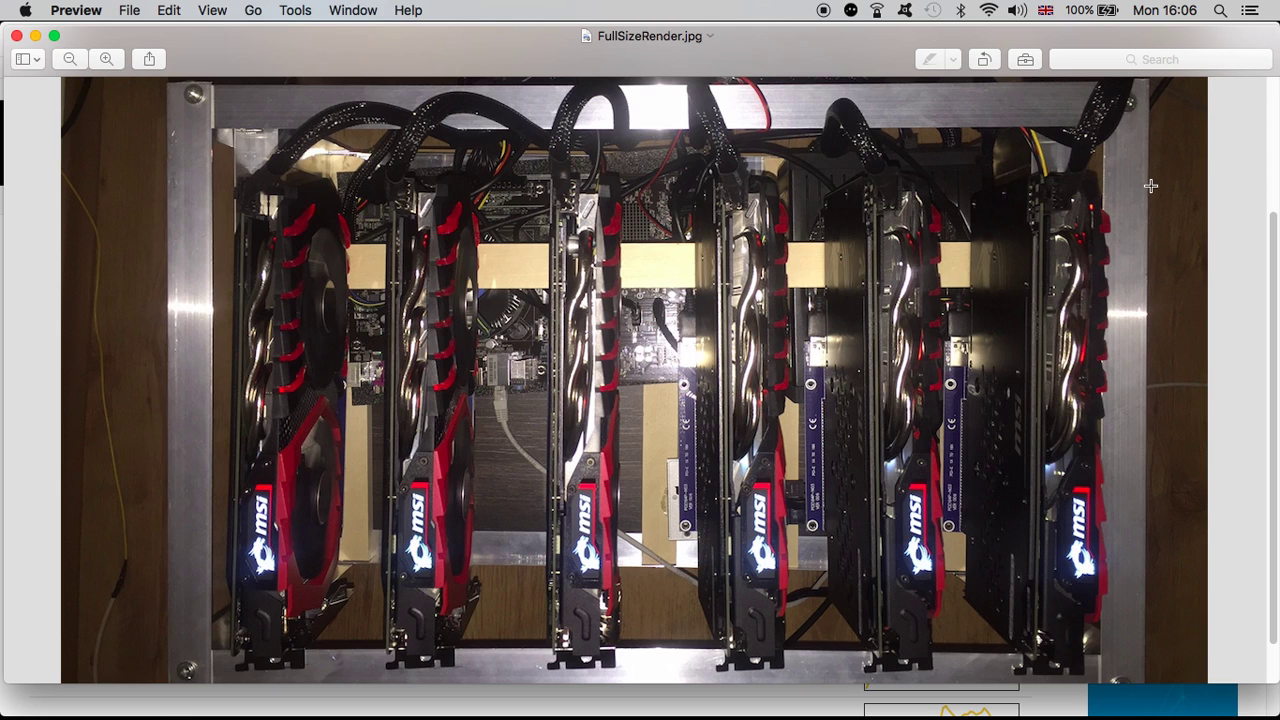
pyautogui.hotkey('ctrl', 'Up')
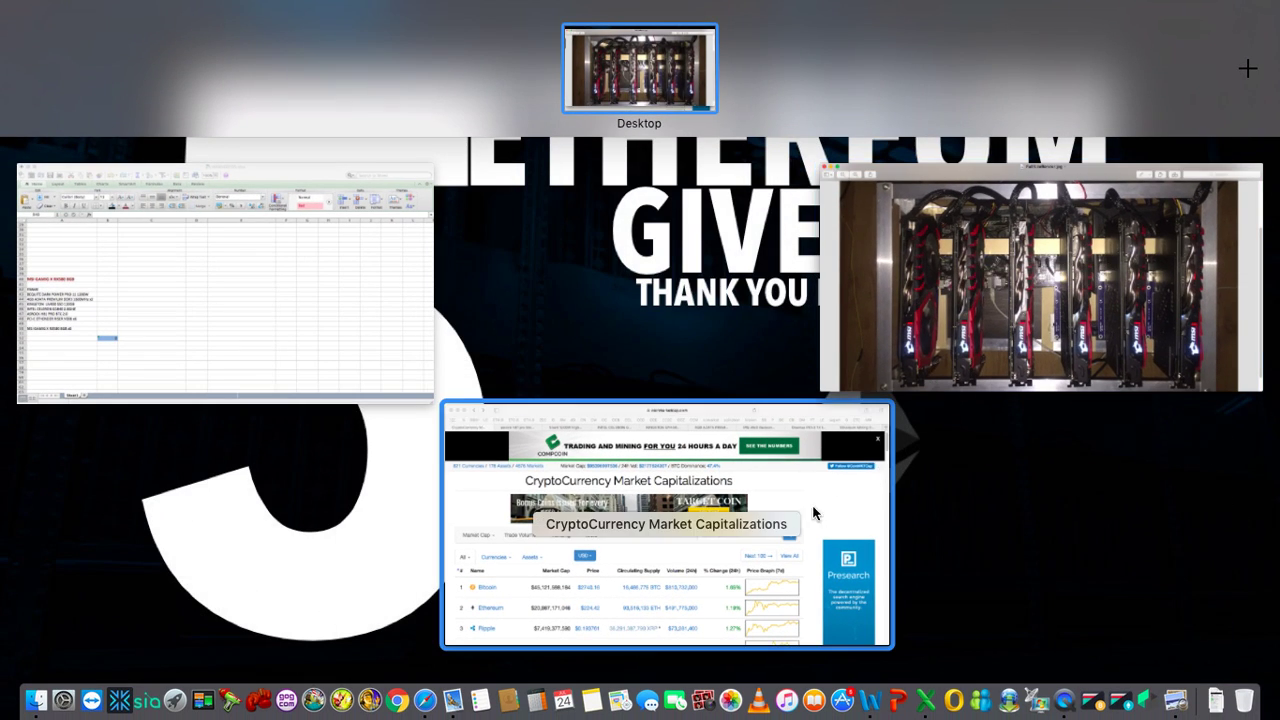
pyautogui.click(812, 504)
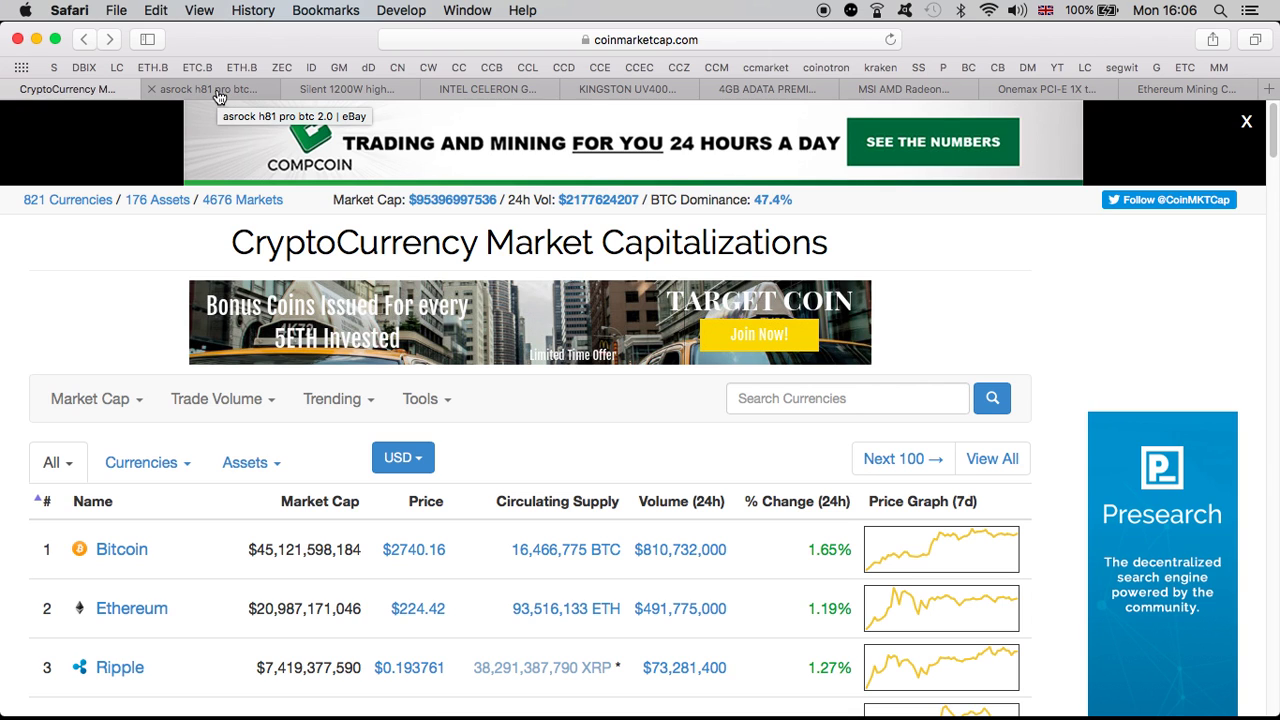
# Switch to MININGRIGS.xlsx in Excel and enter 6 as the FRAME price in cell B42.
pyautogui.hotkey('ctrl', 'Up')
pyautogui.click(296, 316)
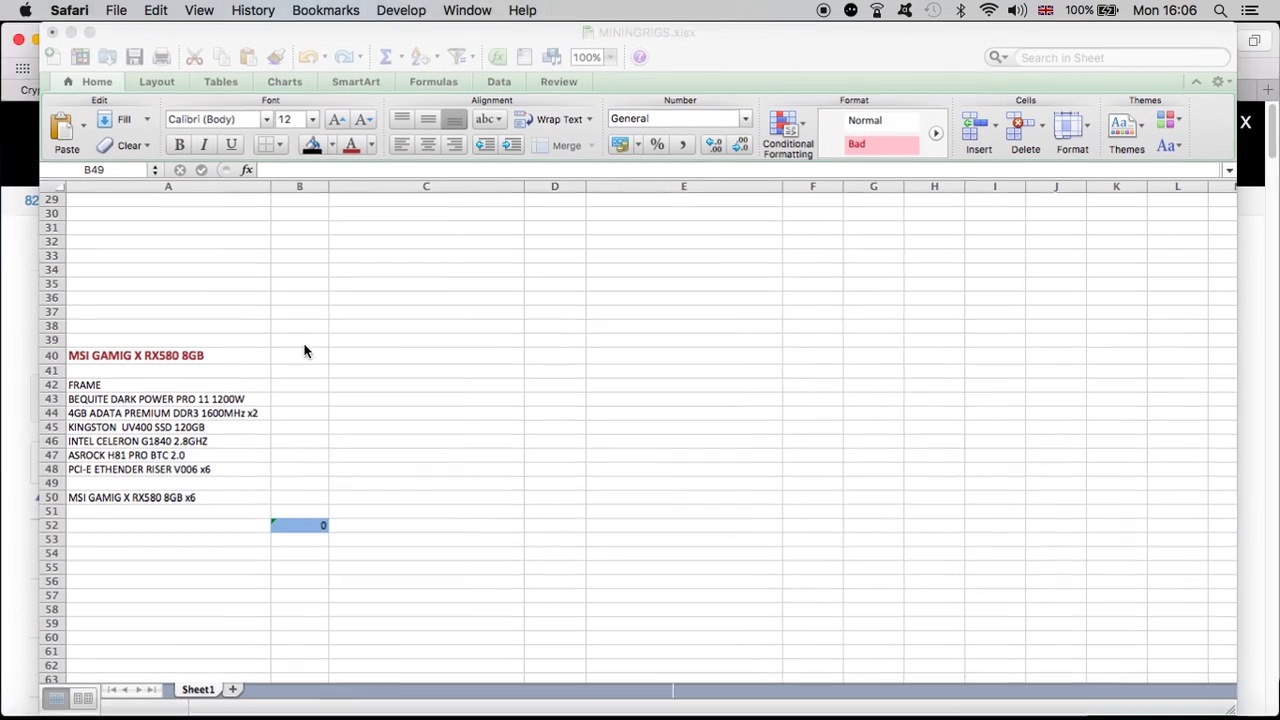
pyautogui.click(297, 388)
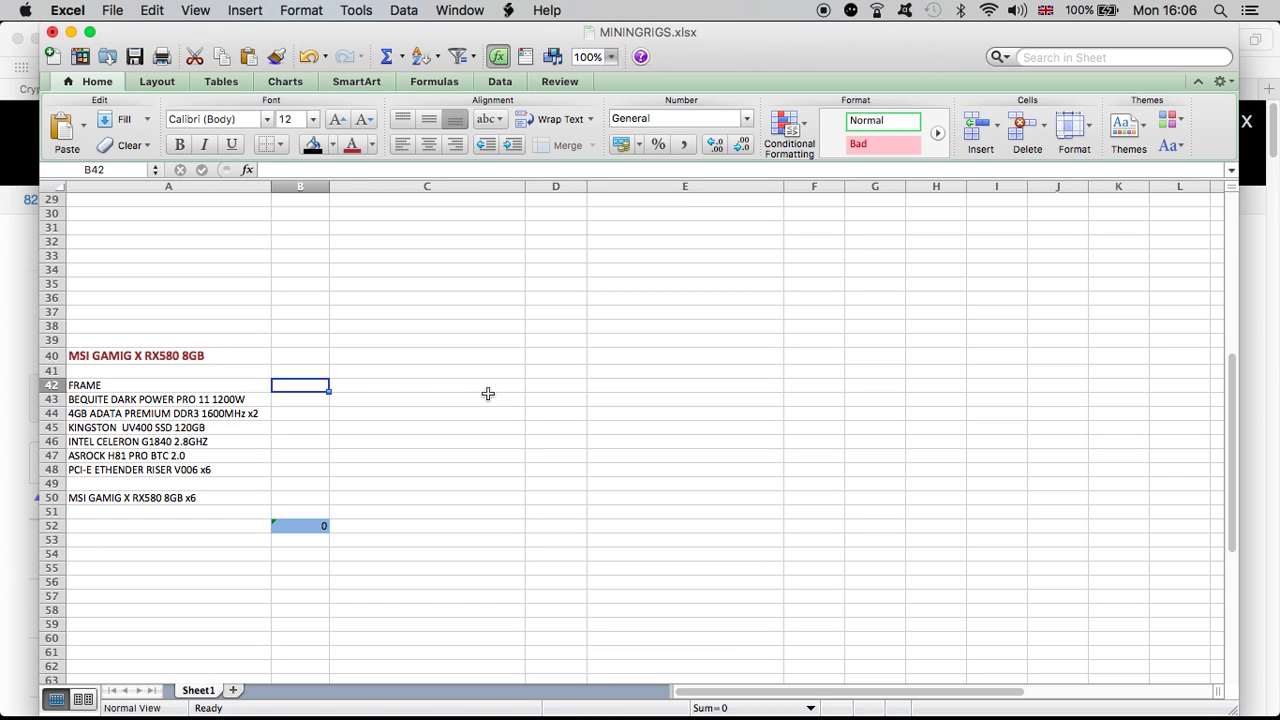
pyautogui.write('6')
pyautogui.press('Return')
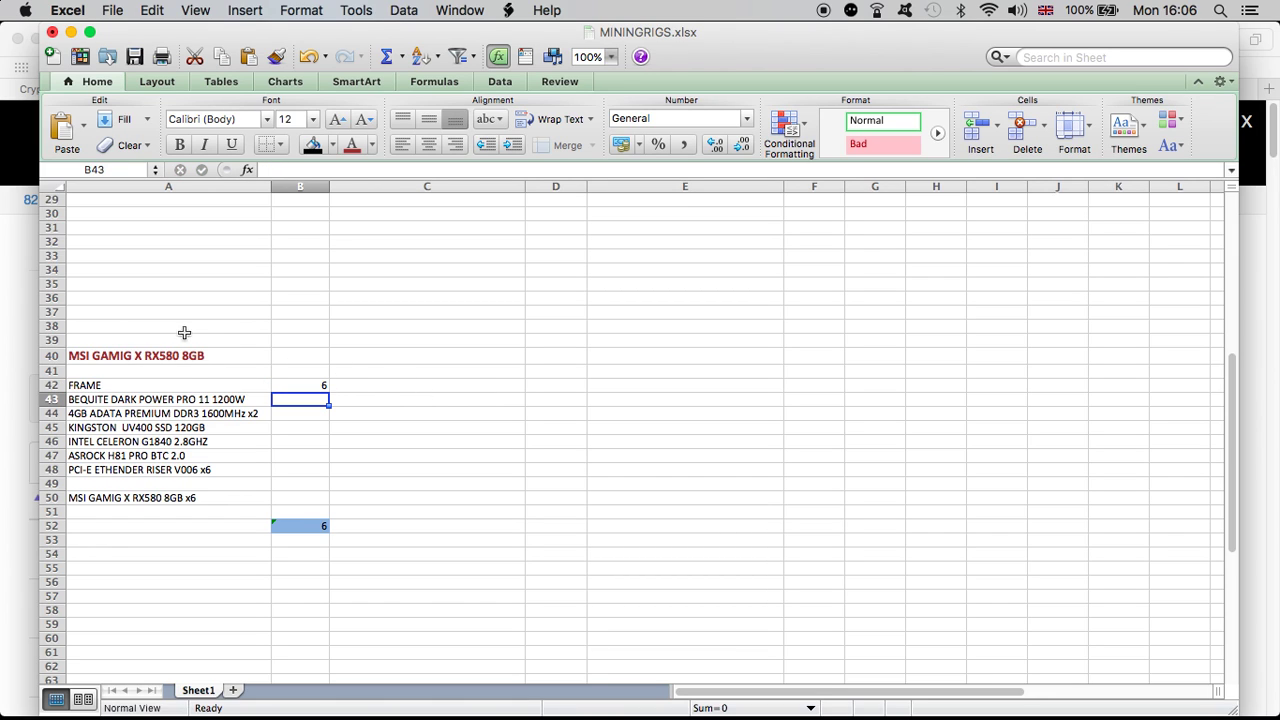
# Check the ASRock H81 Pro BTC 2.0 listings on eBay in Safari and enter 130 as its price in cell B47 in Excel.
pyautogui.click(17, 286)
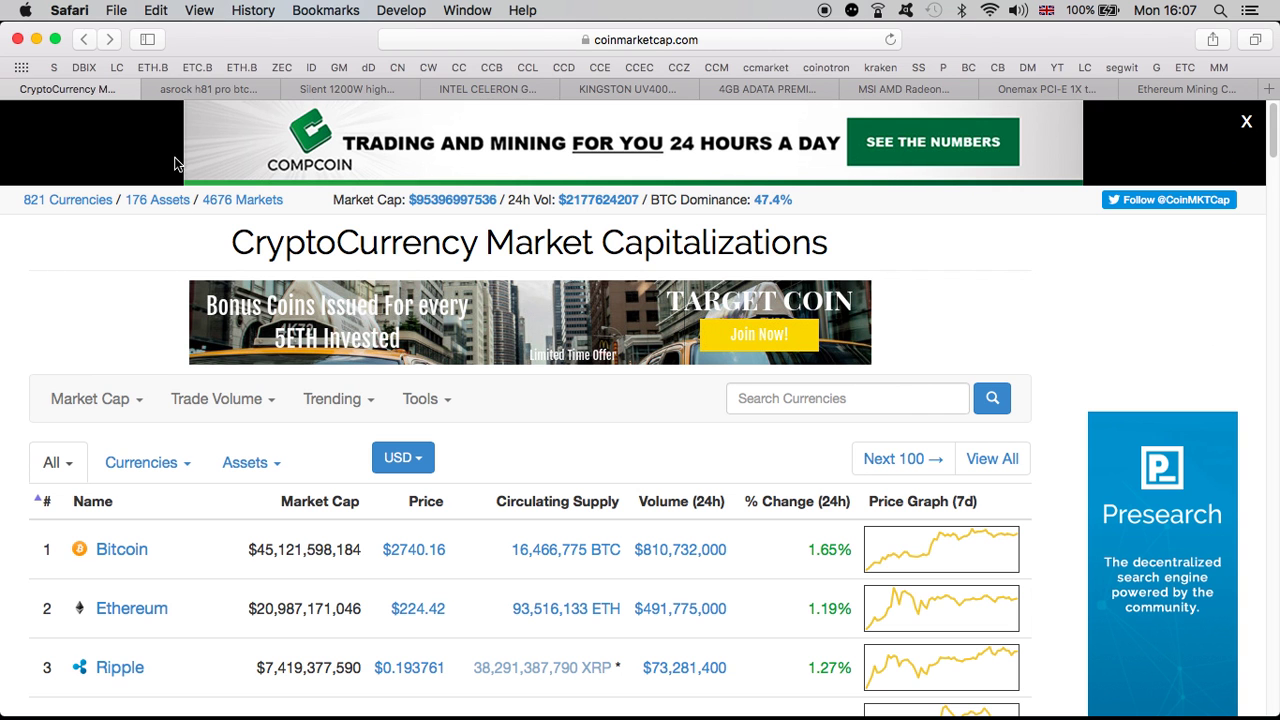
pyautogui.click(187, 91)
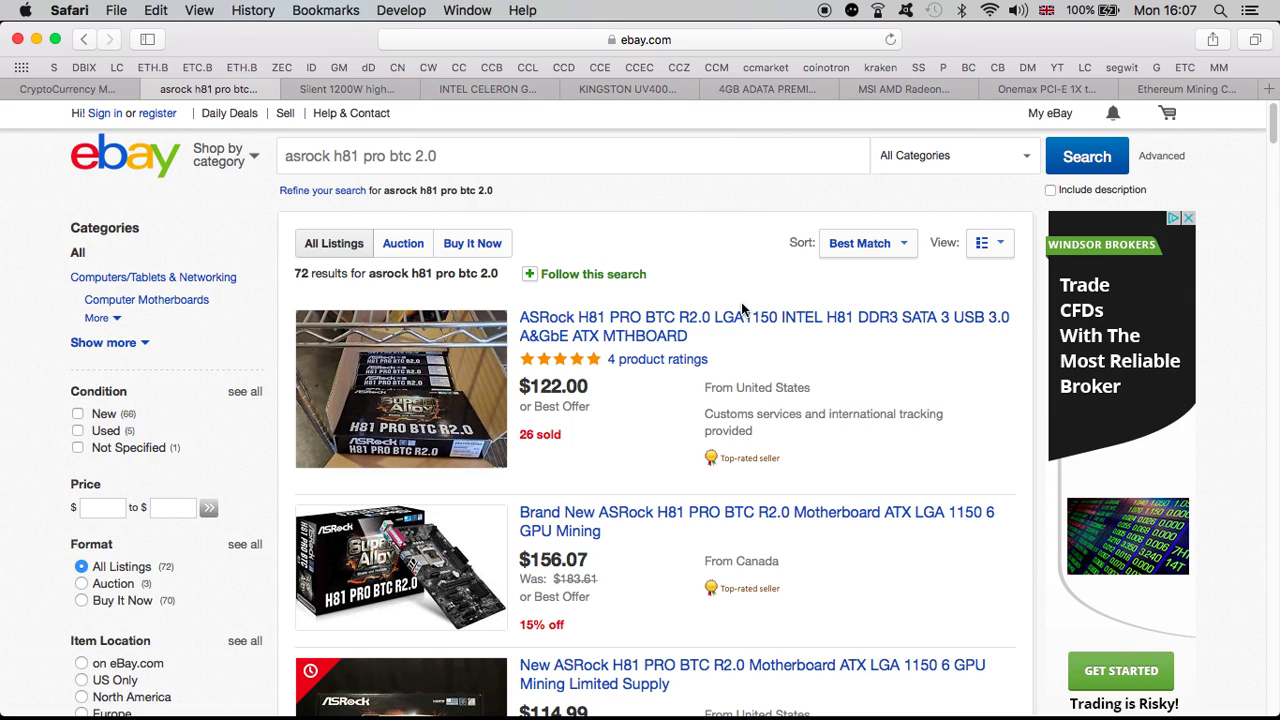
pyautogui.hotkey('ctrl', 'Up')
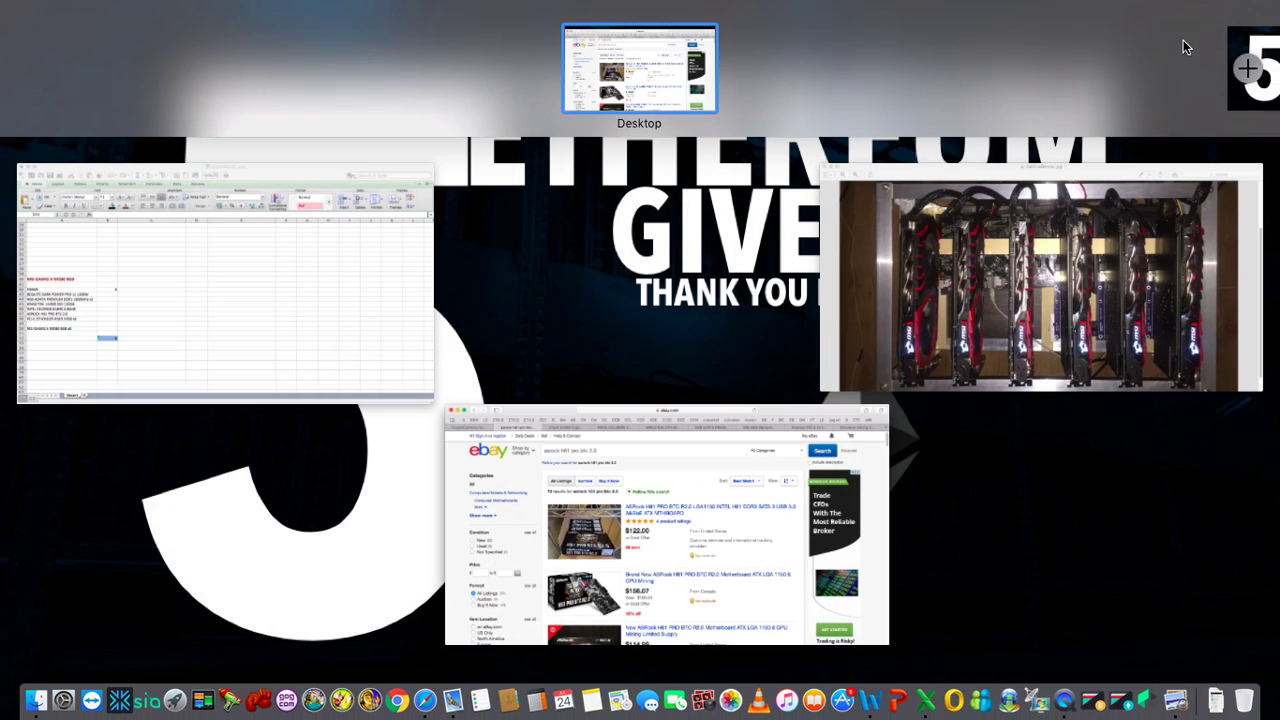
pyautogui.click(374, 290)
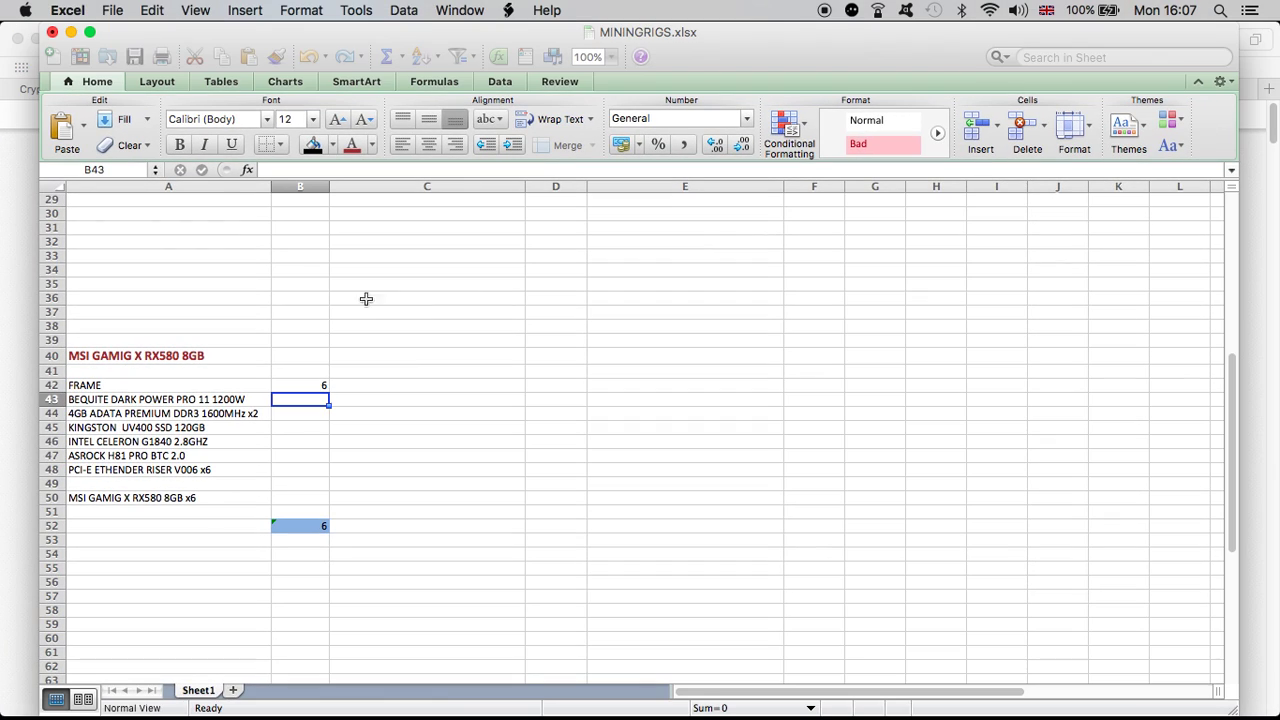
pyautogui.click(300, 457)
pyautogui.write('130')
pyautogui.press('Up')
pyautogui.press('Up')
pyautogui.press('Up')
pyautogui.press('Up')
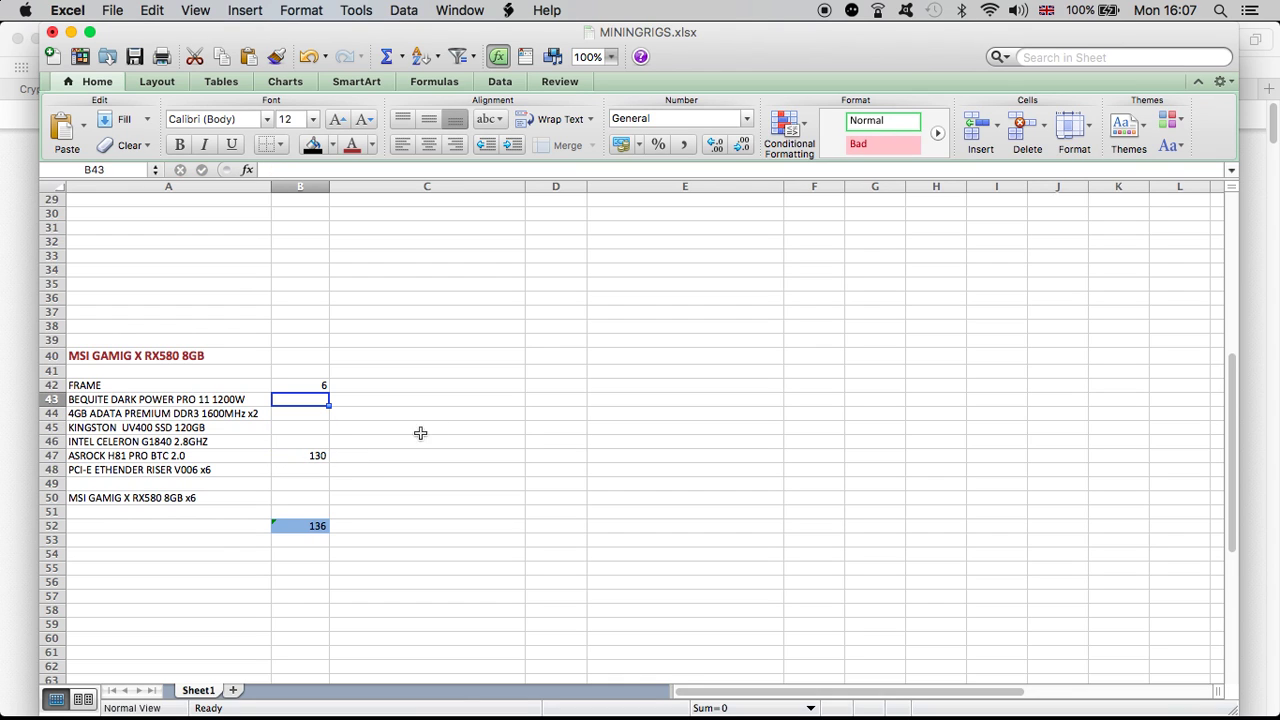
# View the be quiet! Dark Power Pro 11 1200W page in Safari and enter 400 as its price in cell B43 in Excel.
pyautogui.press('super+Tab')
pyautogui.hotkey('ctrl', 'Tab')
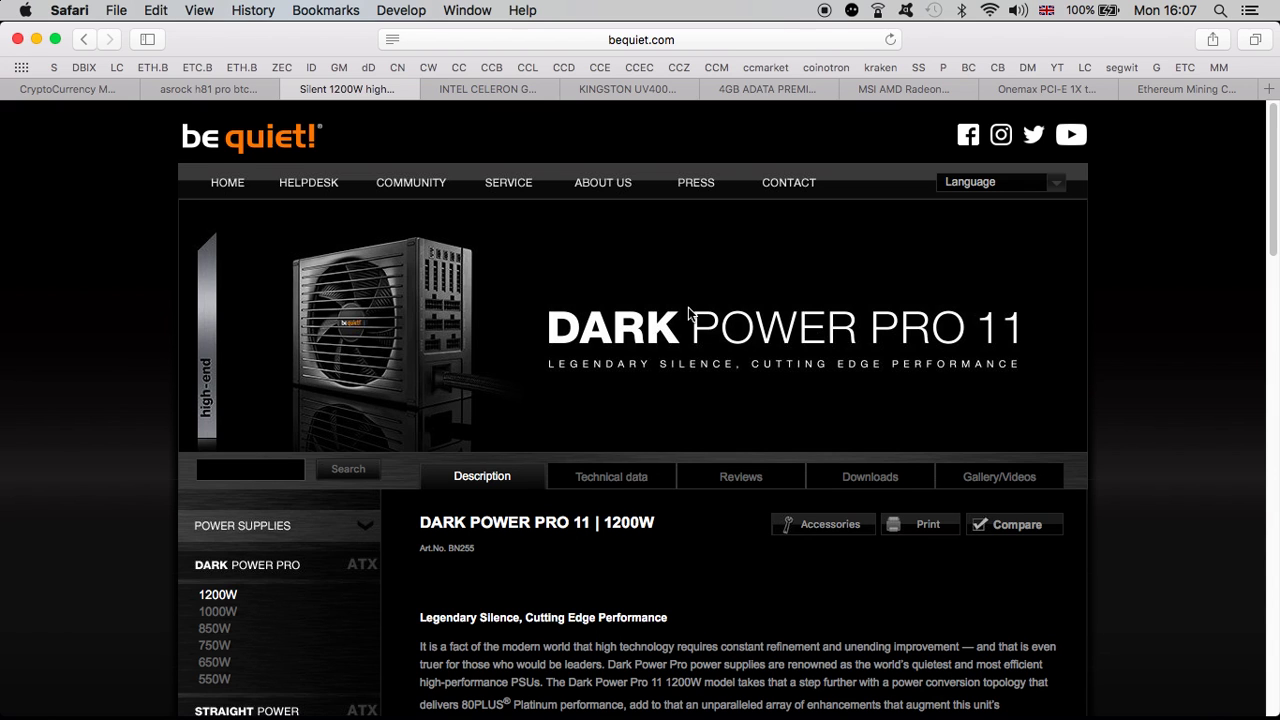
pyautogui.hotkey('ctrl', 'Up')
pyautogui.click(405, 218)
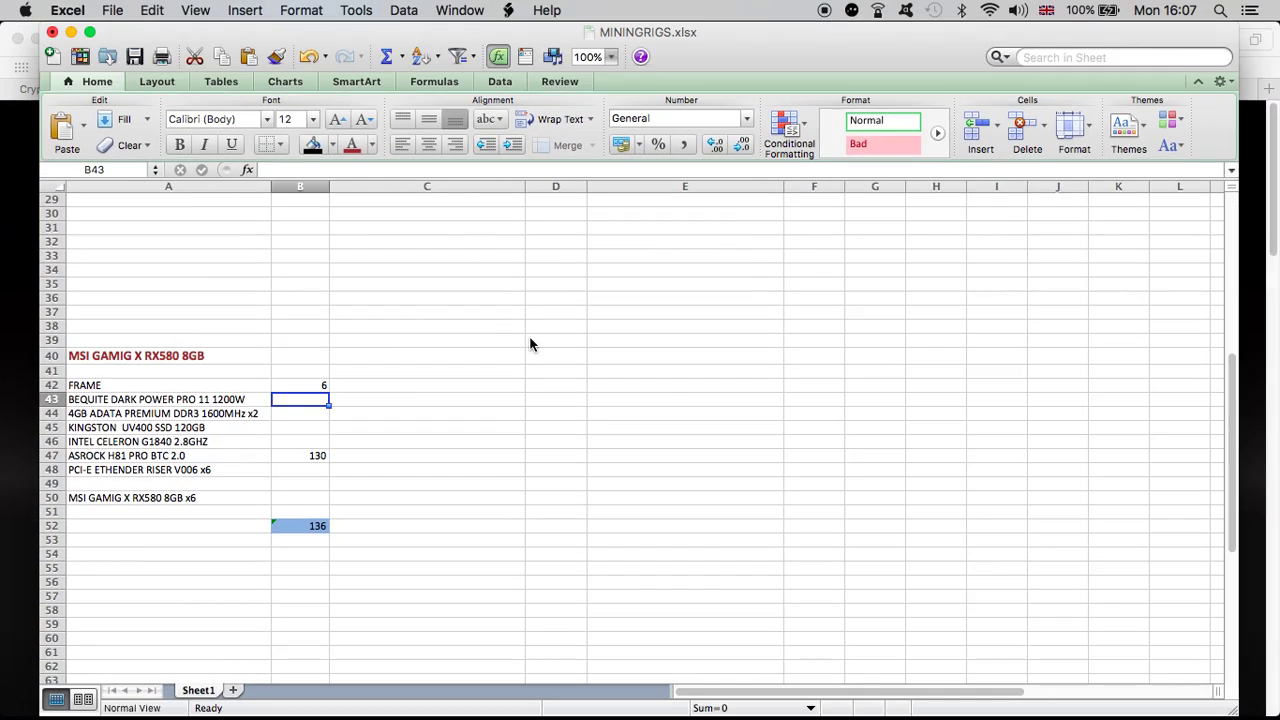
pyautogui.write('400')
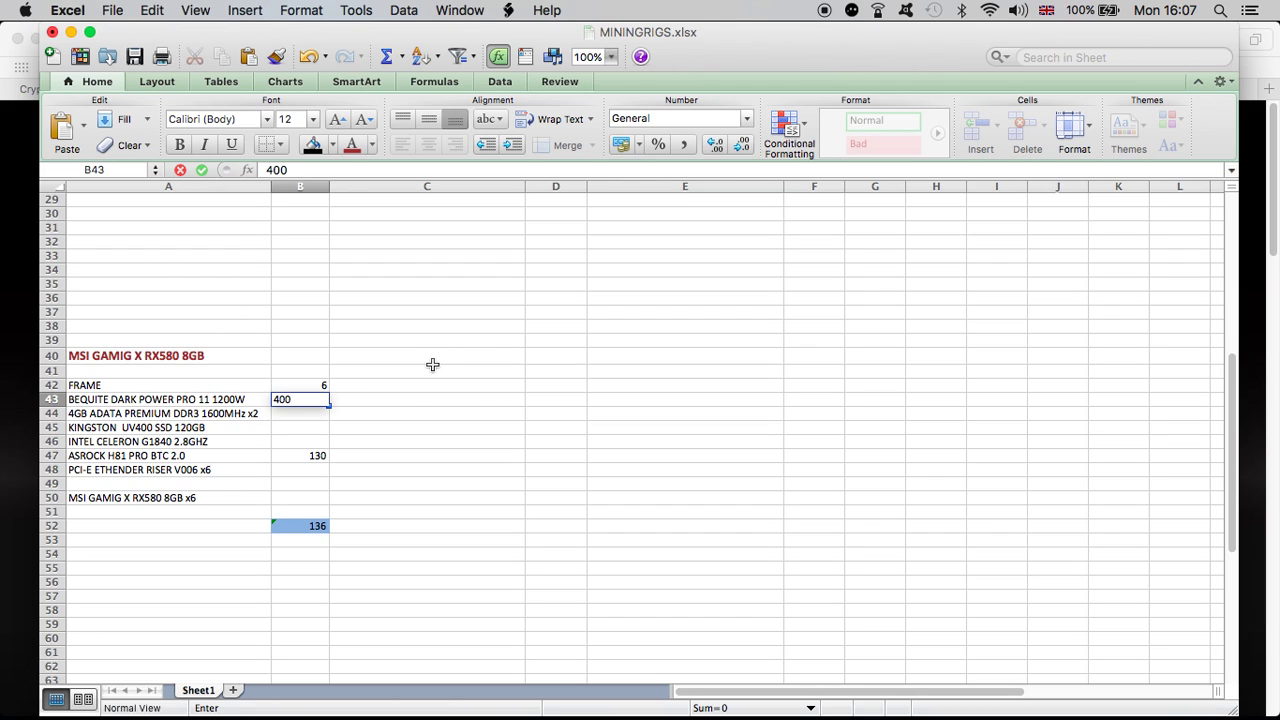
pyautogui.press('Return')
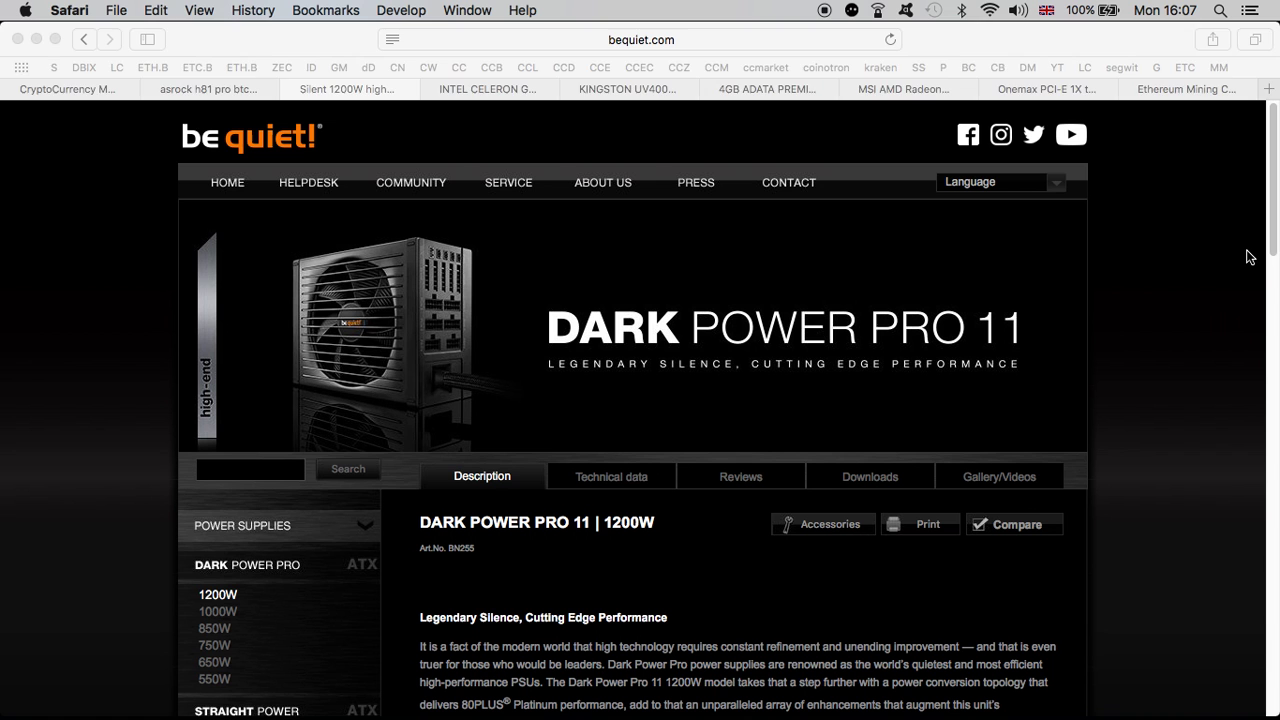
# Check the 4GB ADATA DDR3 1600MHz x2 results on Amazon in Safari and enter 75 as the memory price in cell B44 in Excel.
pyautogui.click(1245, 251)
pyautogui.click(765, 92)
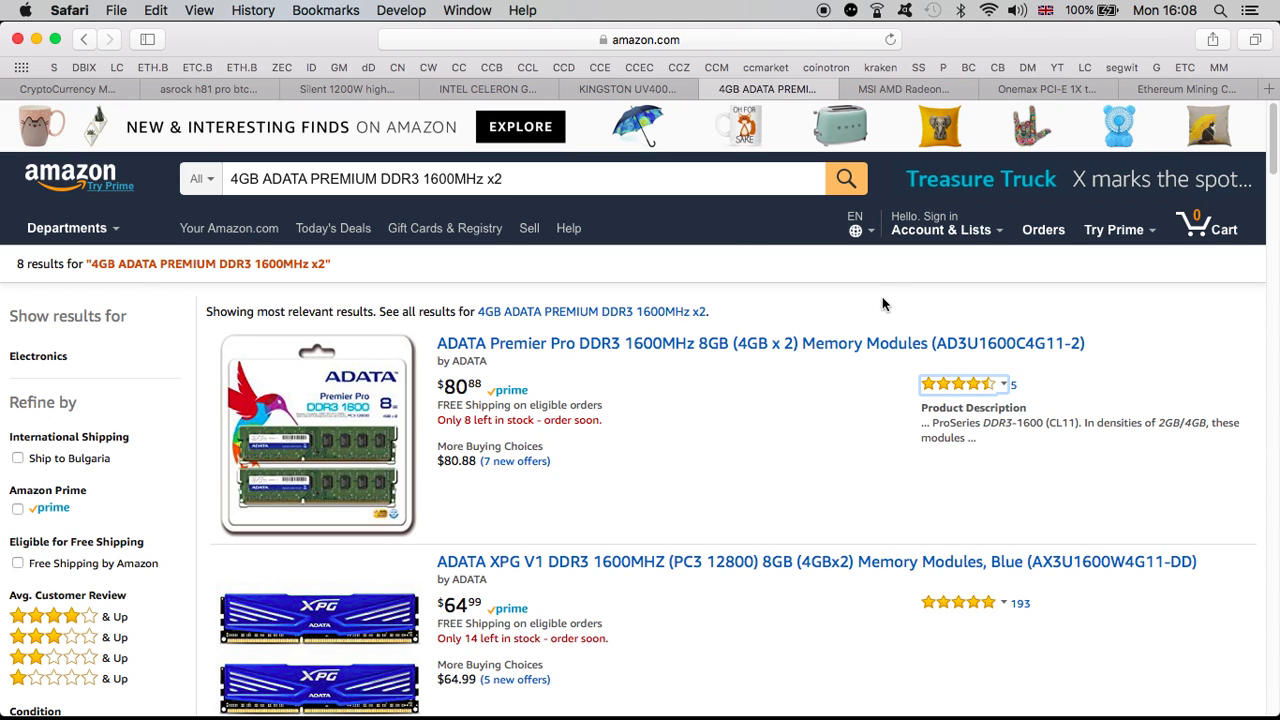
pyautogui.hotkey('ctrl', 'Up')
pyautogui.click(306, 265)
pyautogui.write('75')
pyautogui.press('Return')
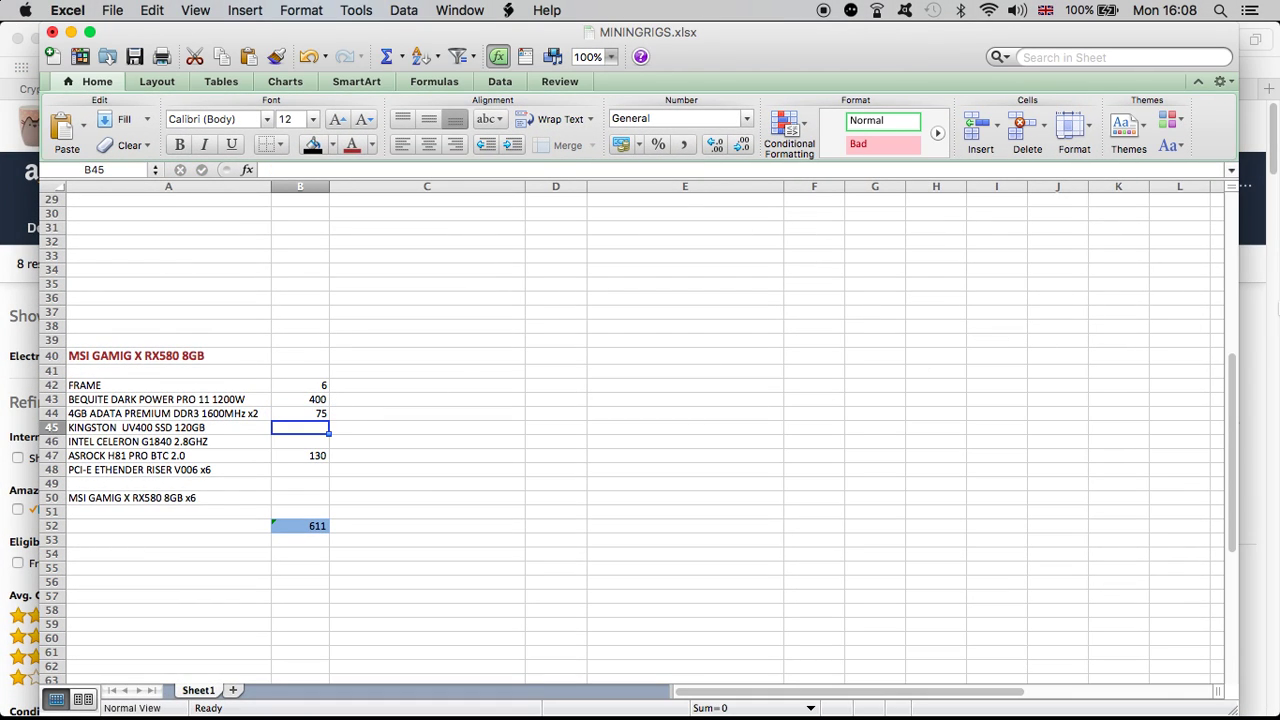
# Check the Kingston UV400 SSD 120GB price on Amazon in Safari and enter 60 for it in cell B45 in Excel.
pyautogui.click(1258, 308)
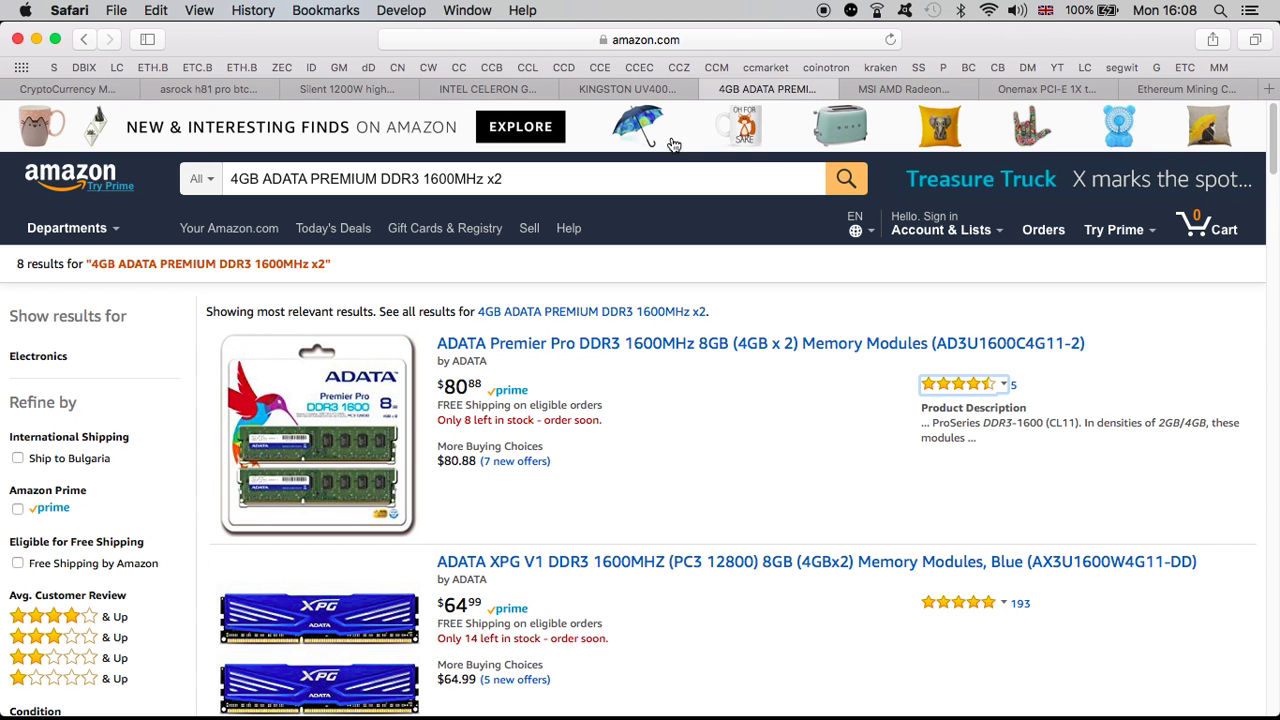
pyautogui.click(630, 89)
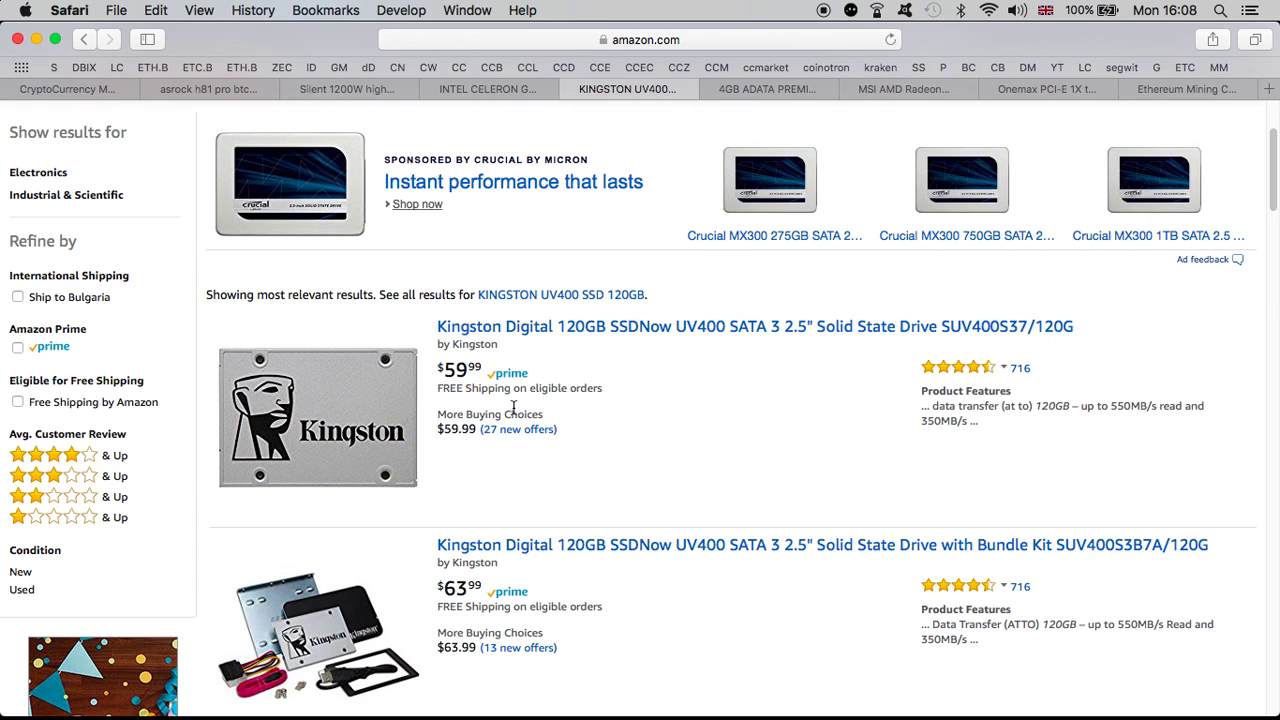
pyautogui.hotkey('ctrl', 'Up')
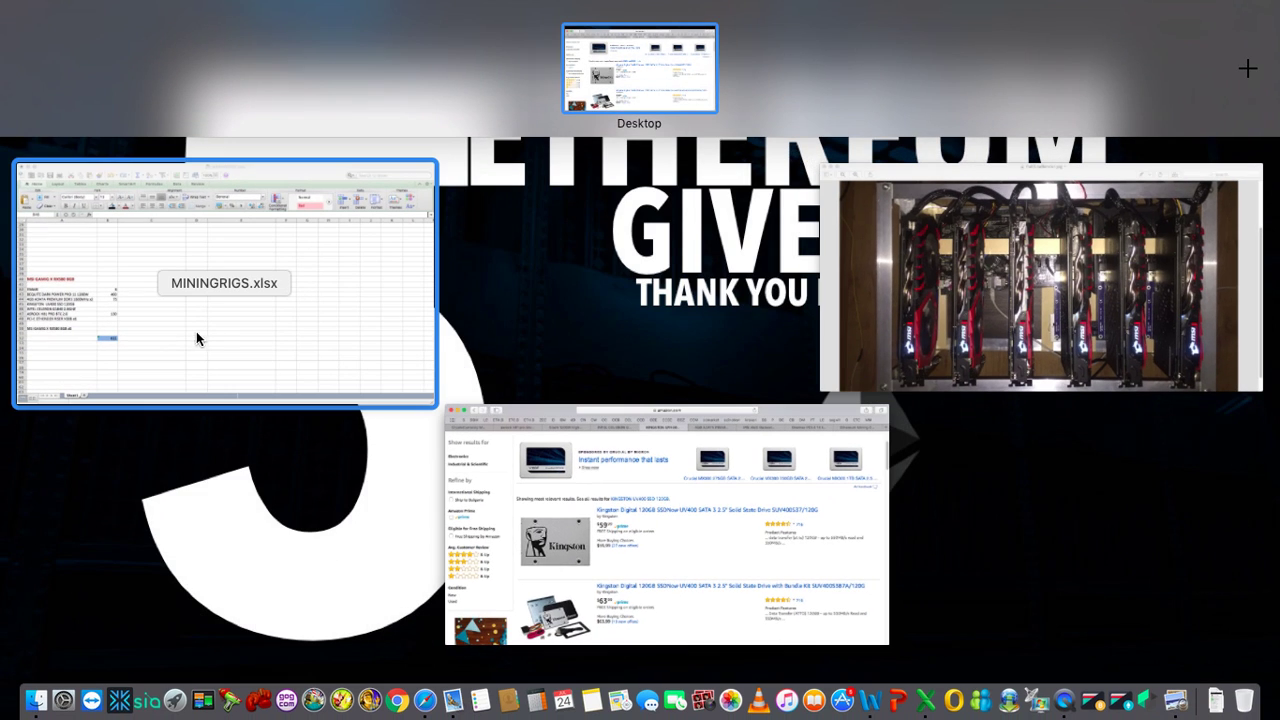
pyautogui.click(242, 337)
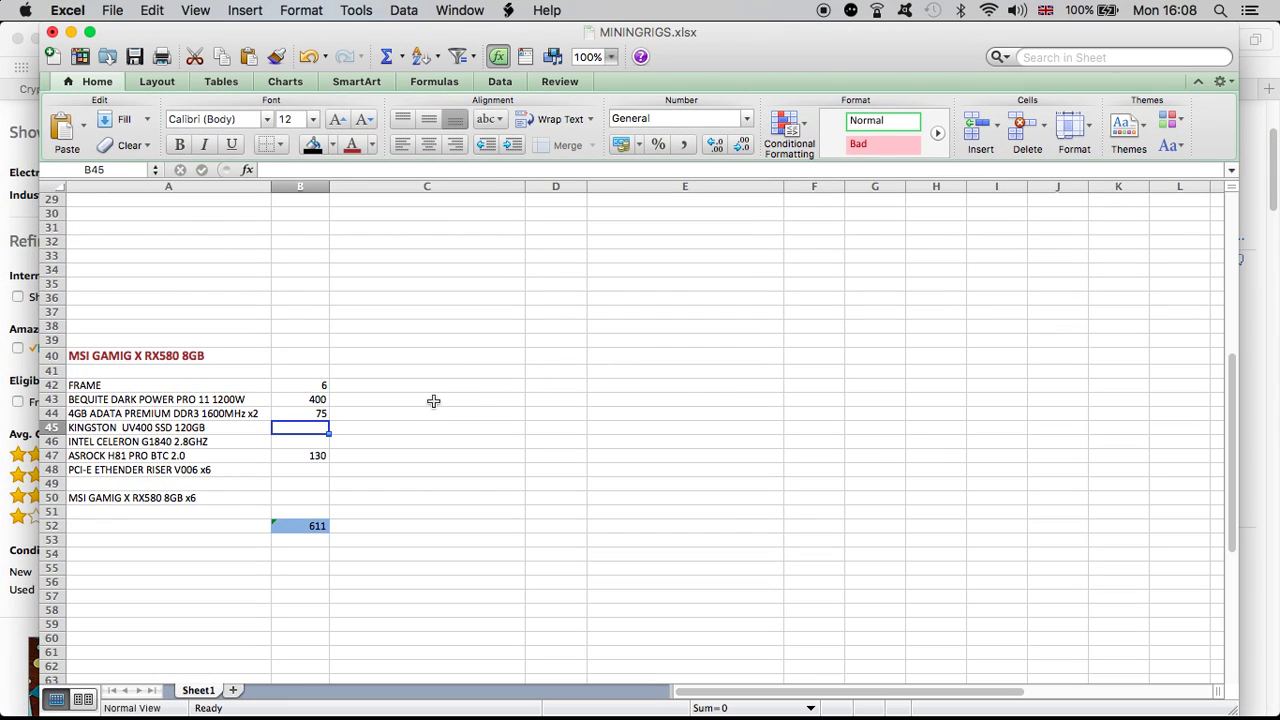
pyautogui.write('60')
pyautogui.press('Return')
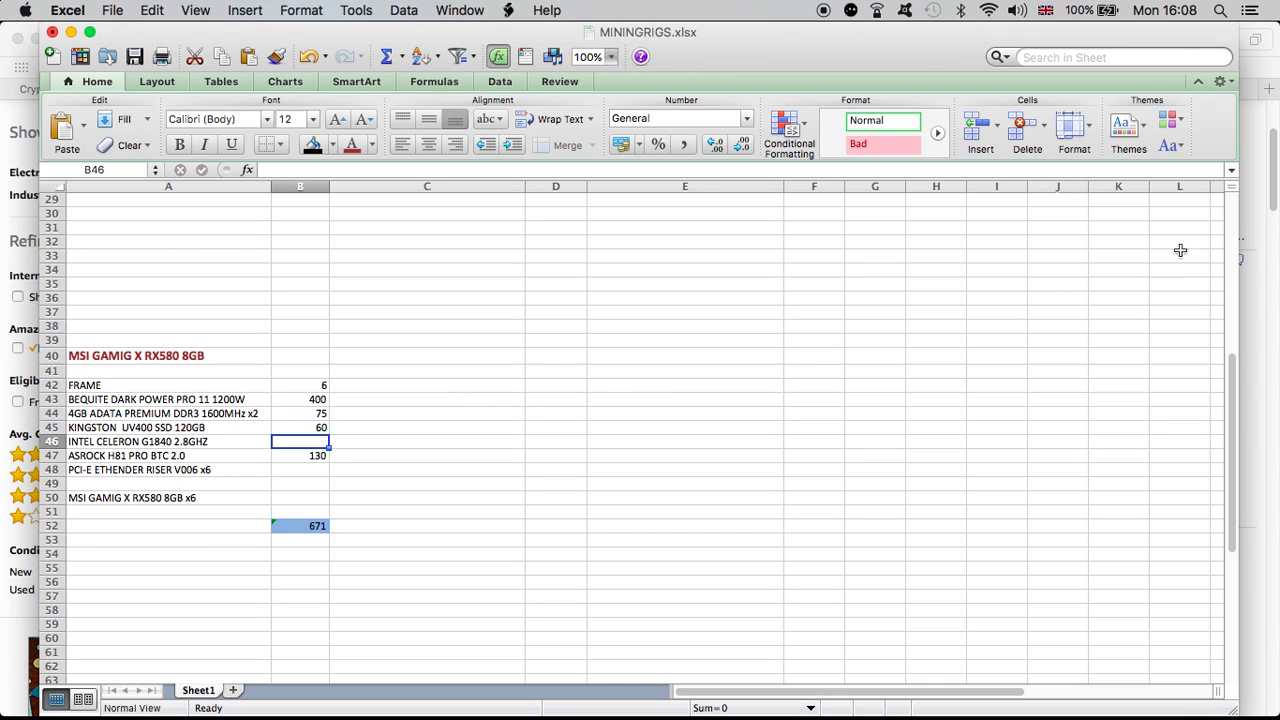
# Check the Intel Celeron G1840 2.8GHz price on Amazon in Safari and enter 50 for it in cell B46 in Excel.
pyautogui.click(1256, 302)
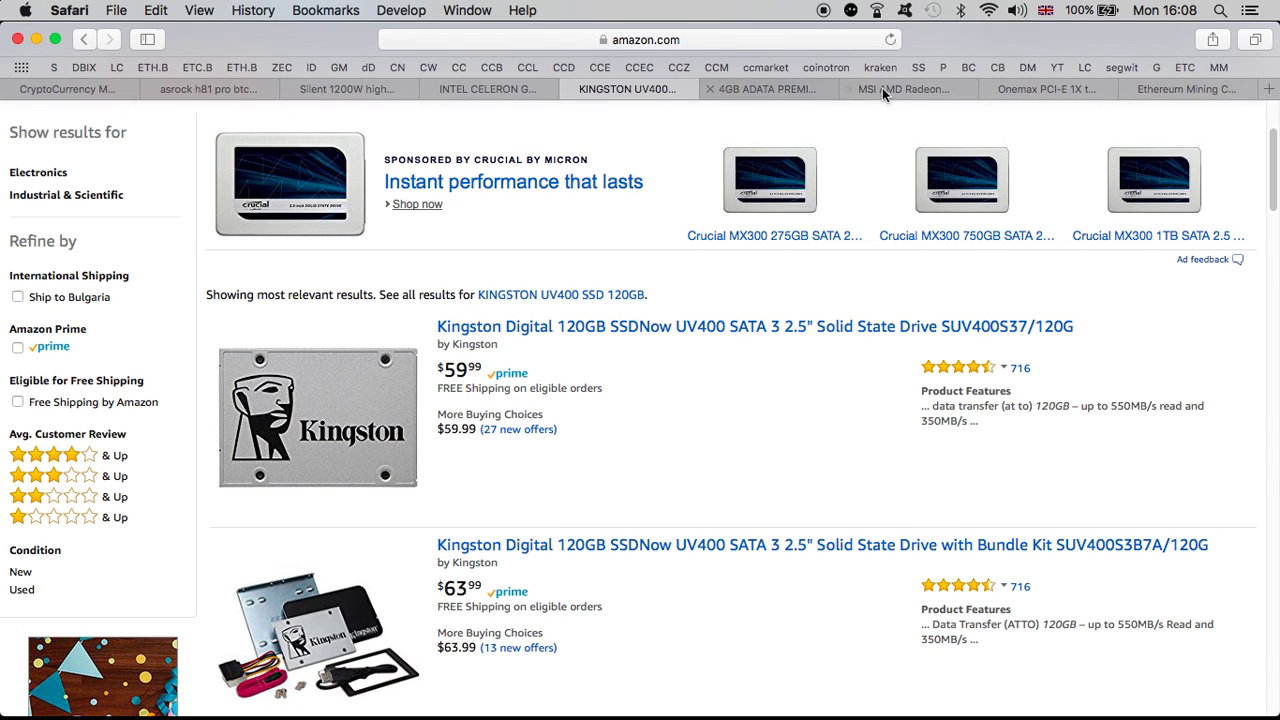
pyautogui.click(496, 88)
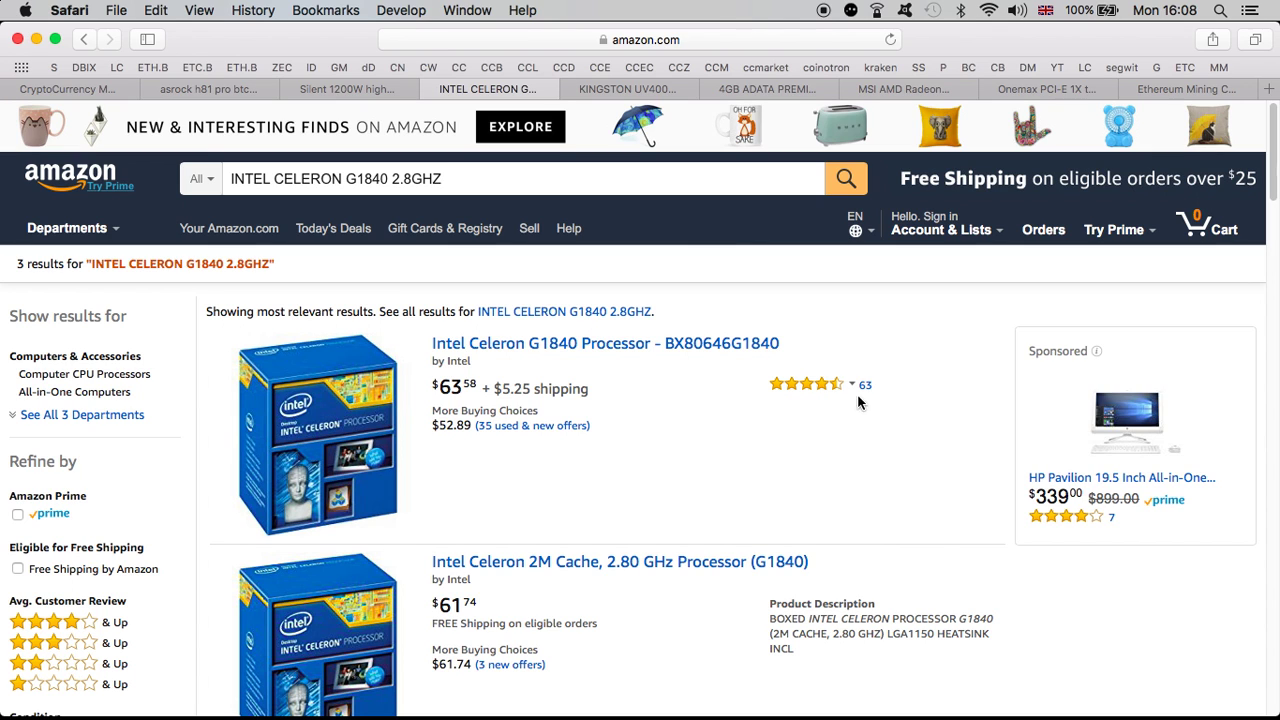
pyautogui.hotkey('ctrl', 'Up')
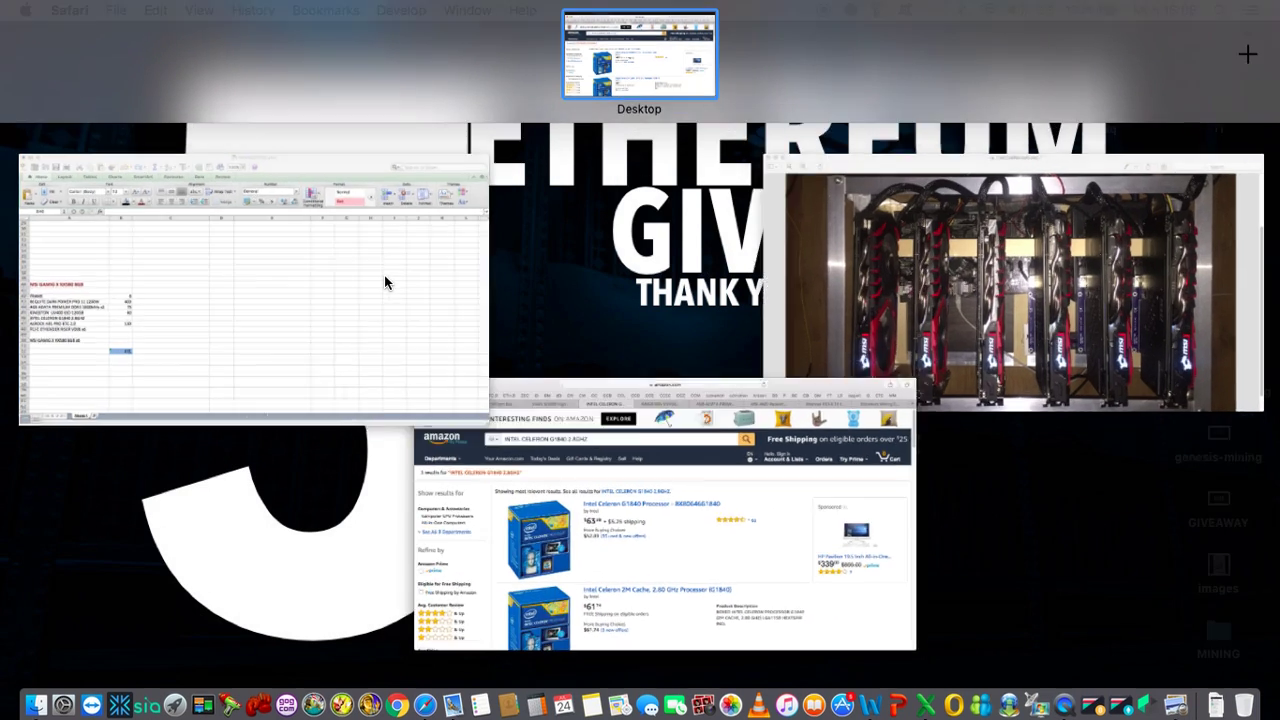
pyautogui.click(385, 278)
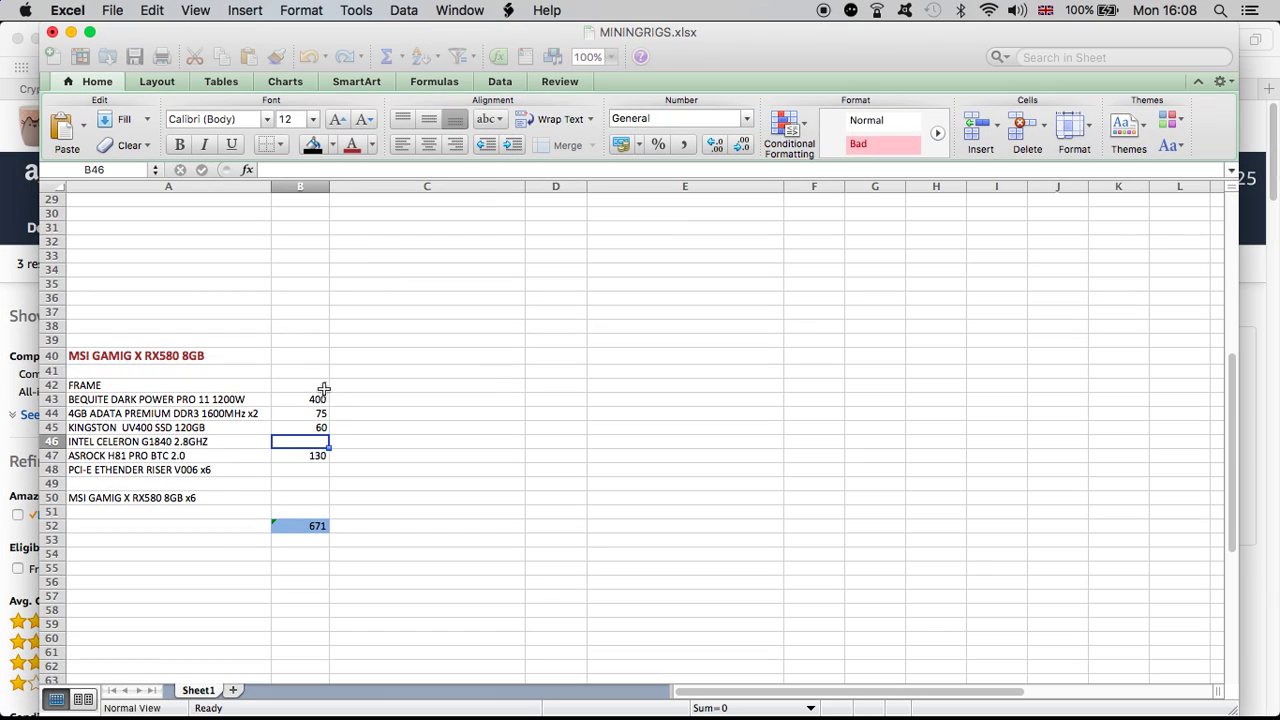
pyautogui.write('50')
pyautogui.press('Return')
pyautogui.press('Return')
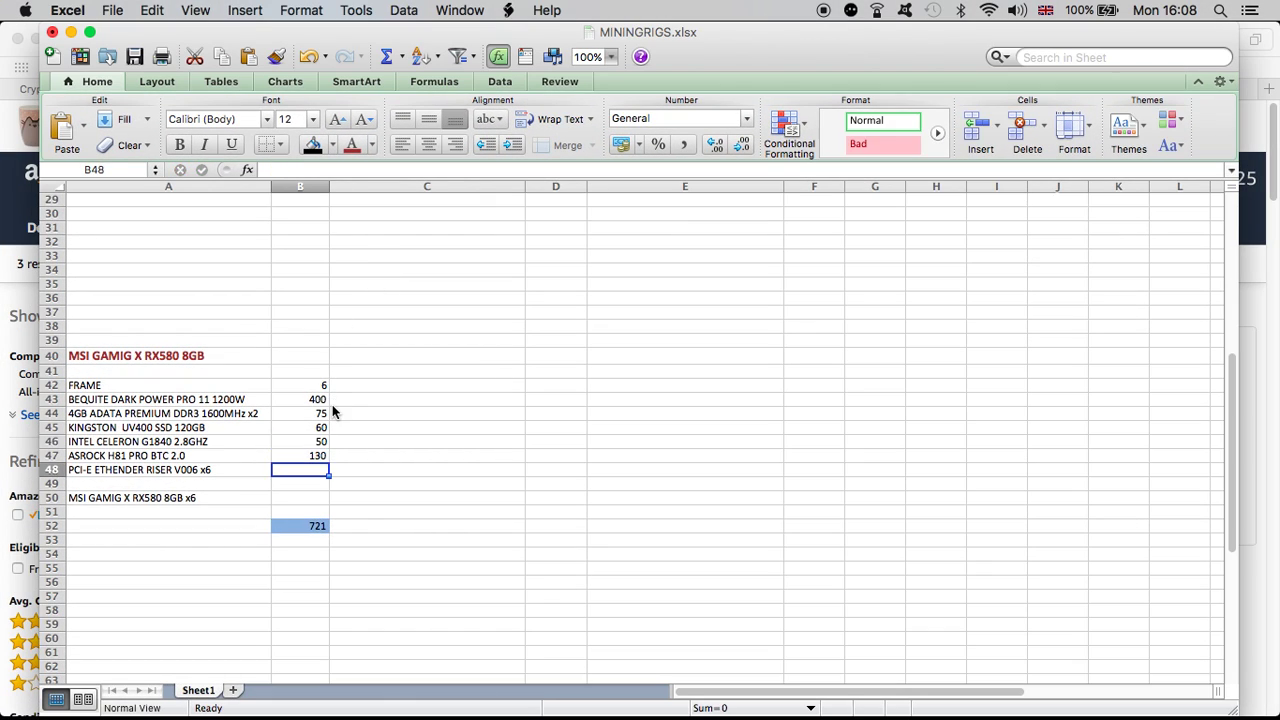
# Check the Onemax PCI-E 1X to 16X riser price on Amazon in Safari and enter 50 for six risers in cell B48 in Excel.
pyautogui.click(1260, 302)
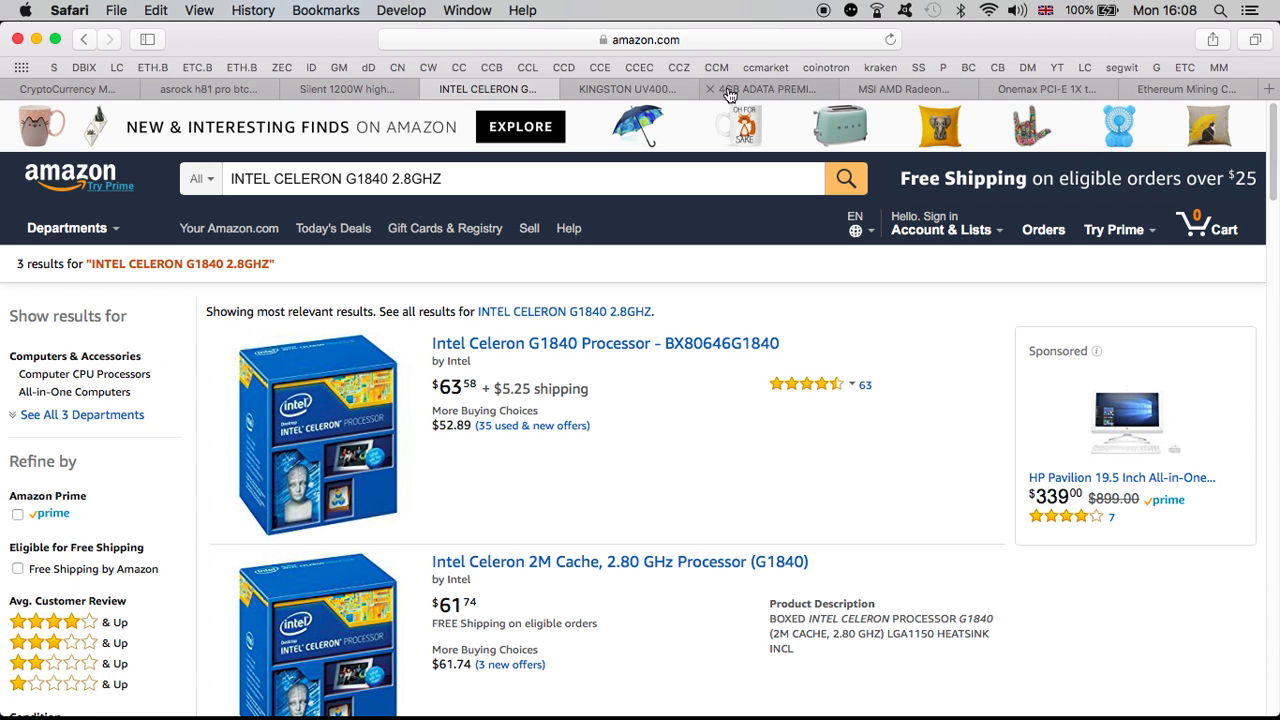
pyautogui.click(1030, 89)
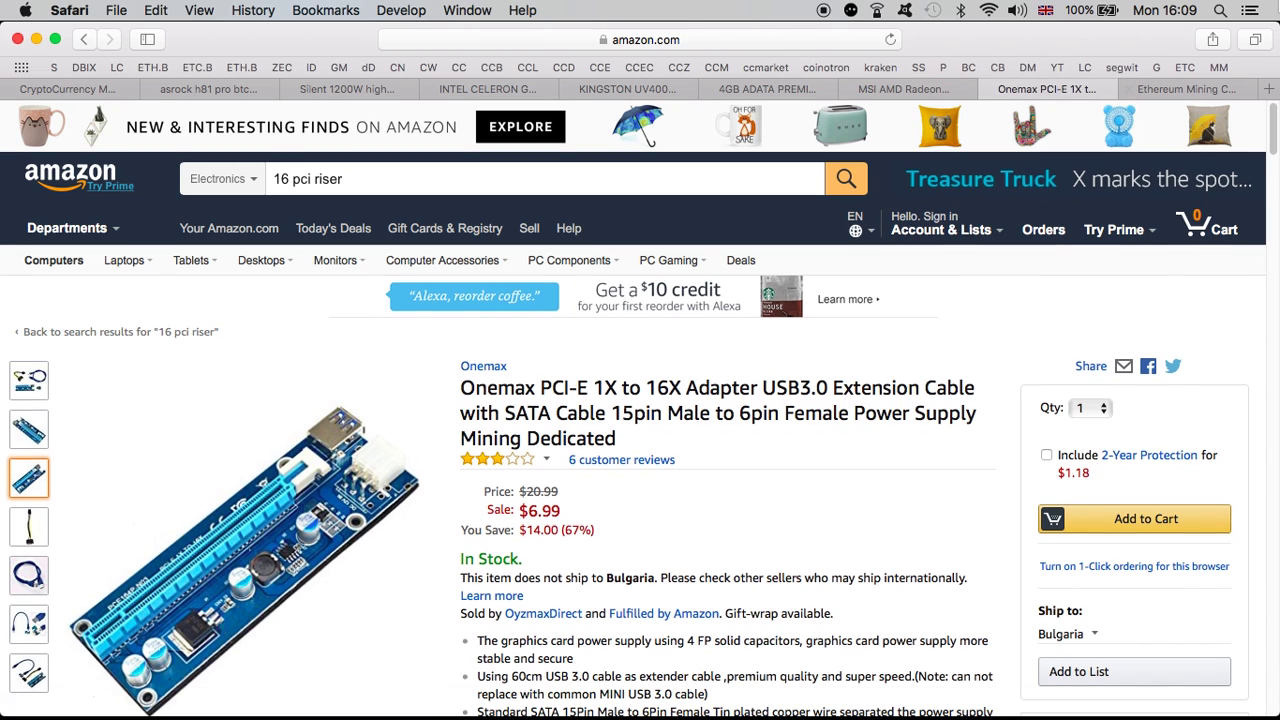
pyautogui.hotkey('ctrl', 'Up')
pyautogui.click(340, 272)
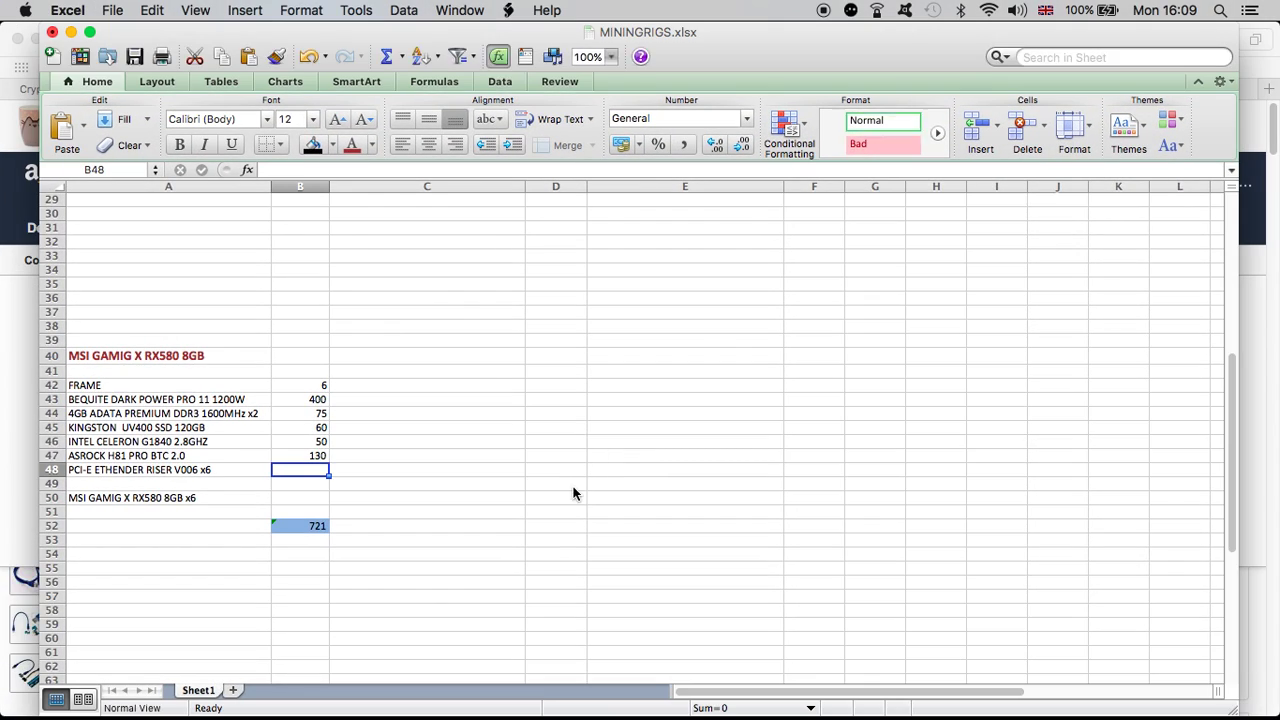
pyautogui.write('50')
pyautogui.press('Return')
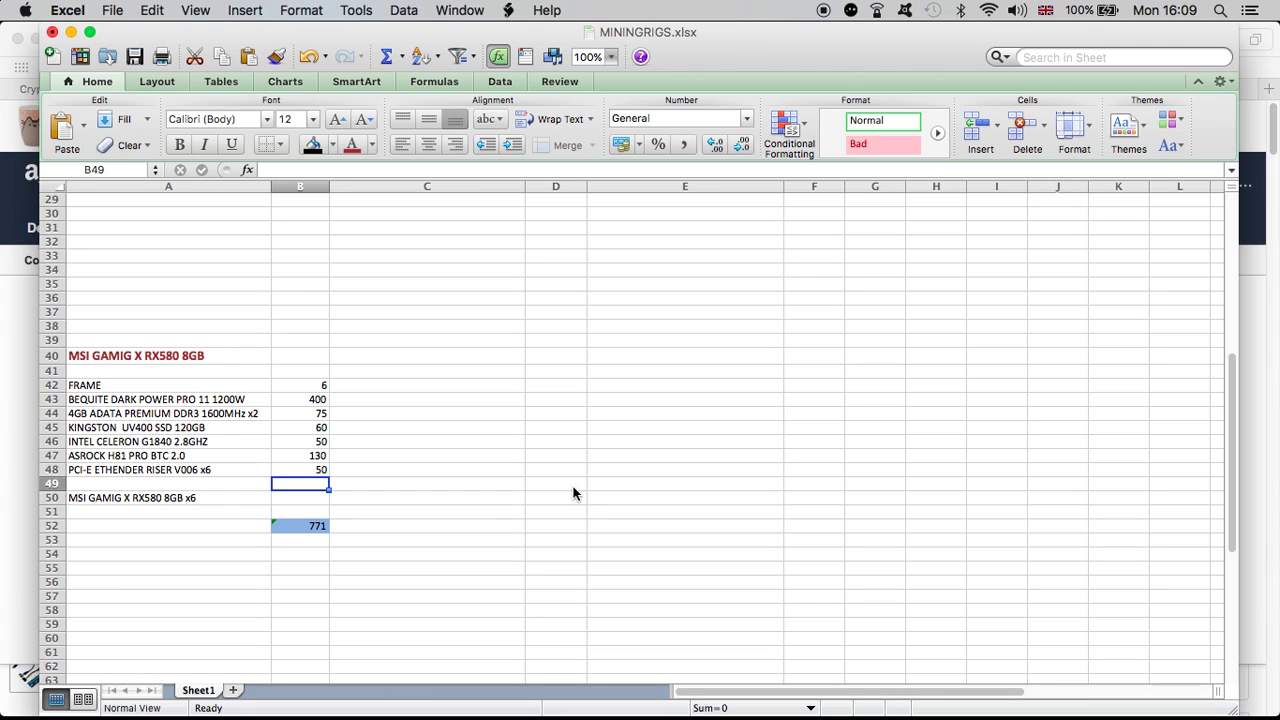
# View the MSI Radeon RX 580 8GB Gaming X page in Safari and enter 2980 for the six cards in cell B50 in Excel.
pyautogui.click(1260, 328)
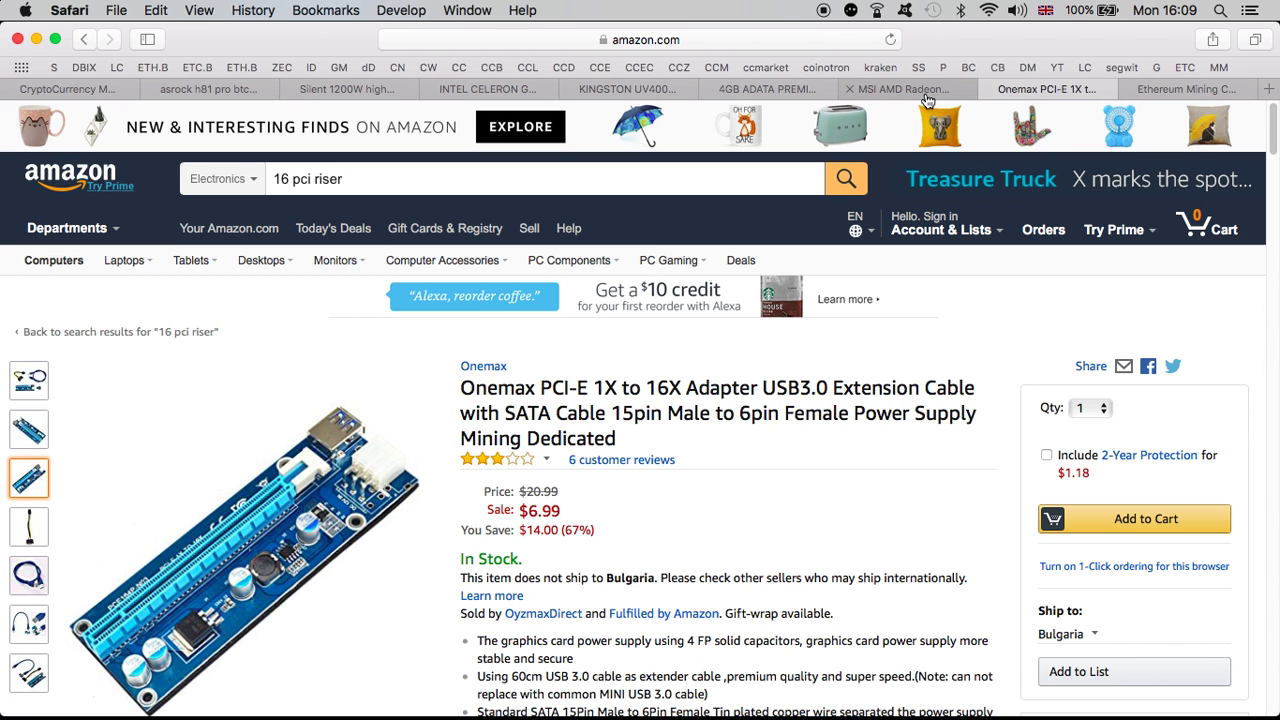
pyautogui.click(920, 89)
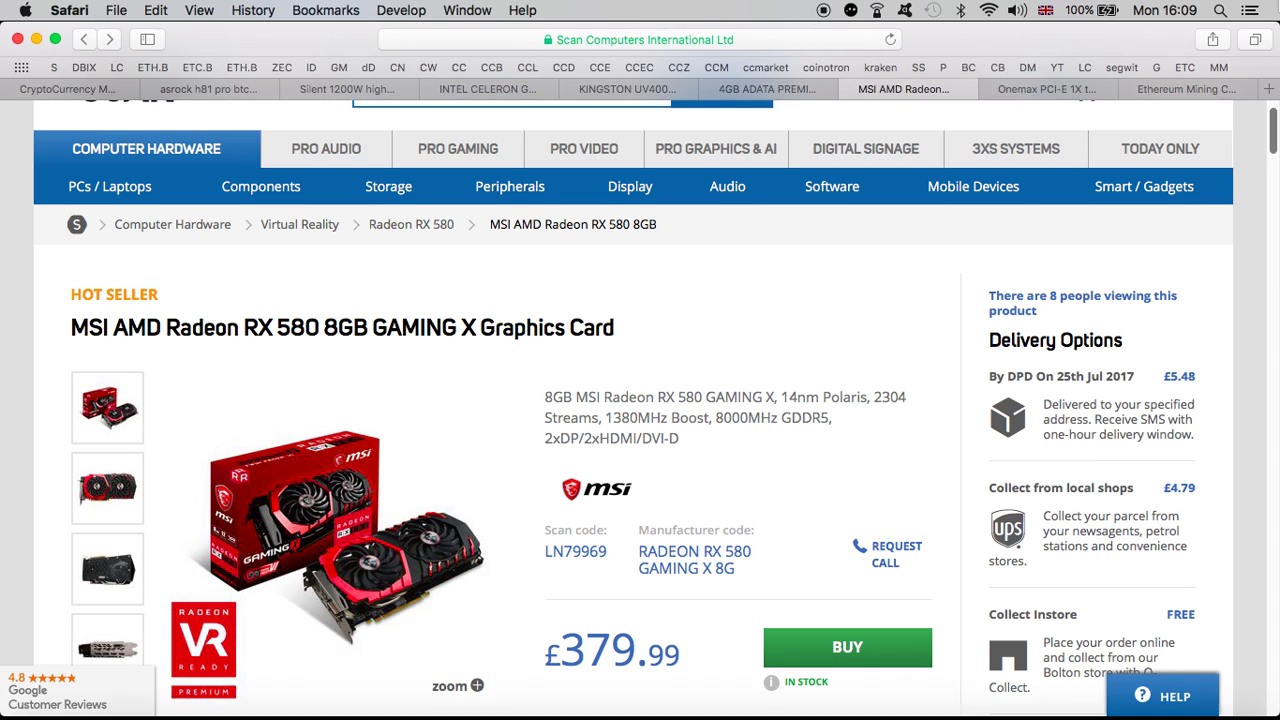
pyautogui.hotkey('ctrl', 'Up')
pyautogui.click(351, 281)
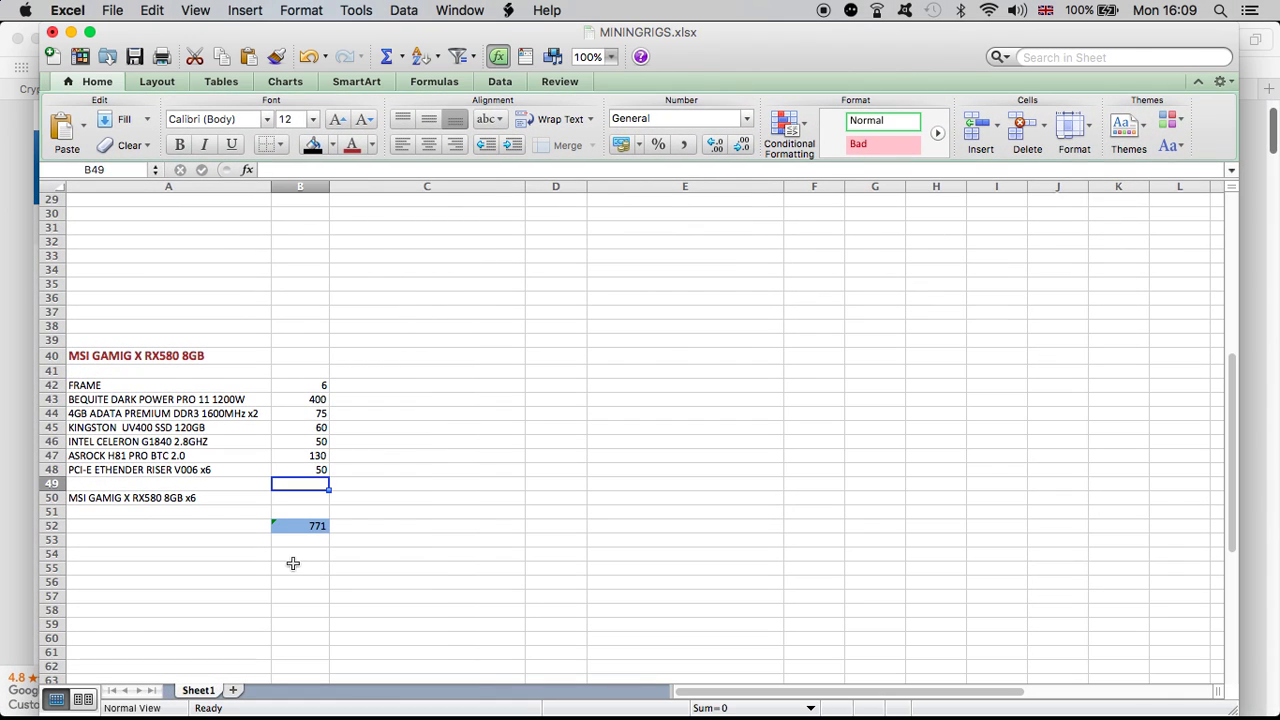
pyautogui.press('Down')
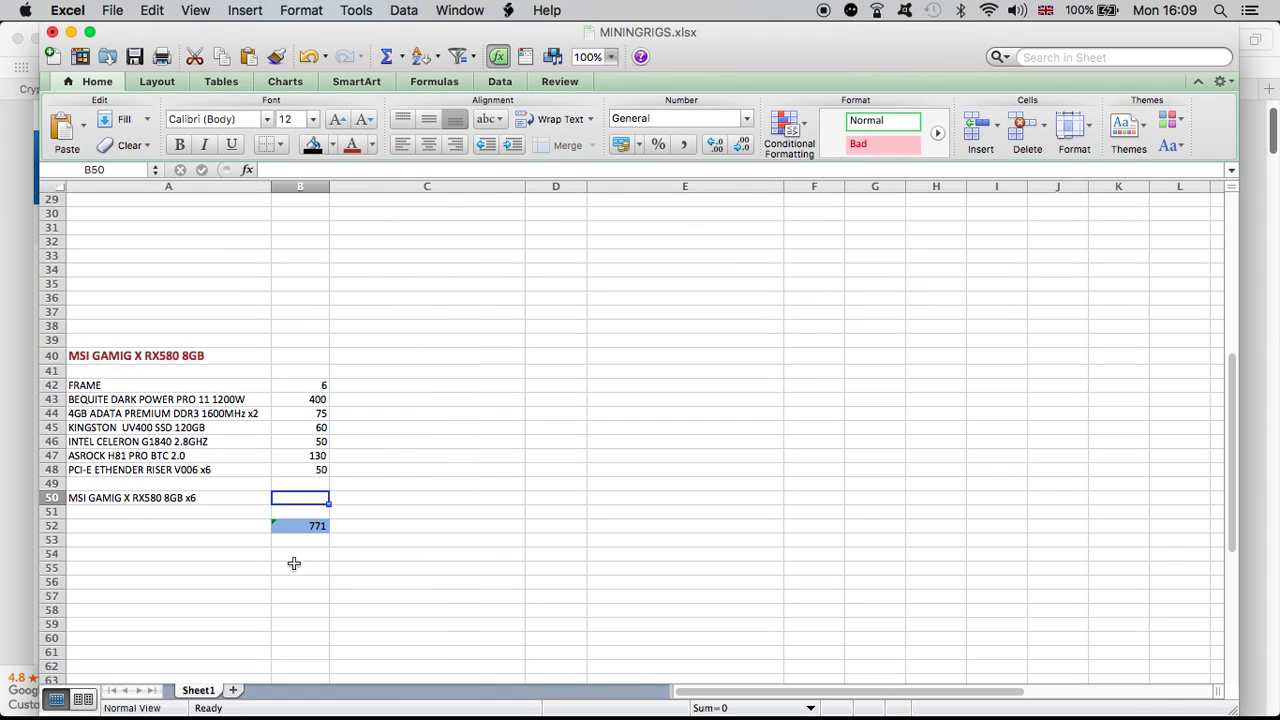
pyautogui.write('2980')
pyautogui.press('Return')
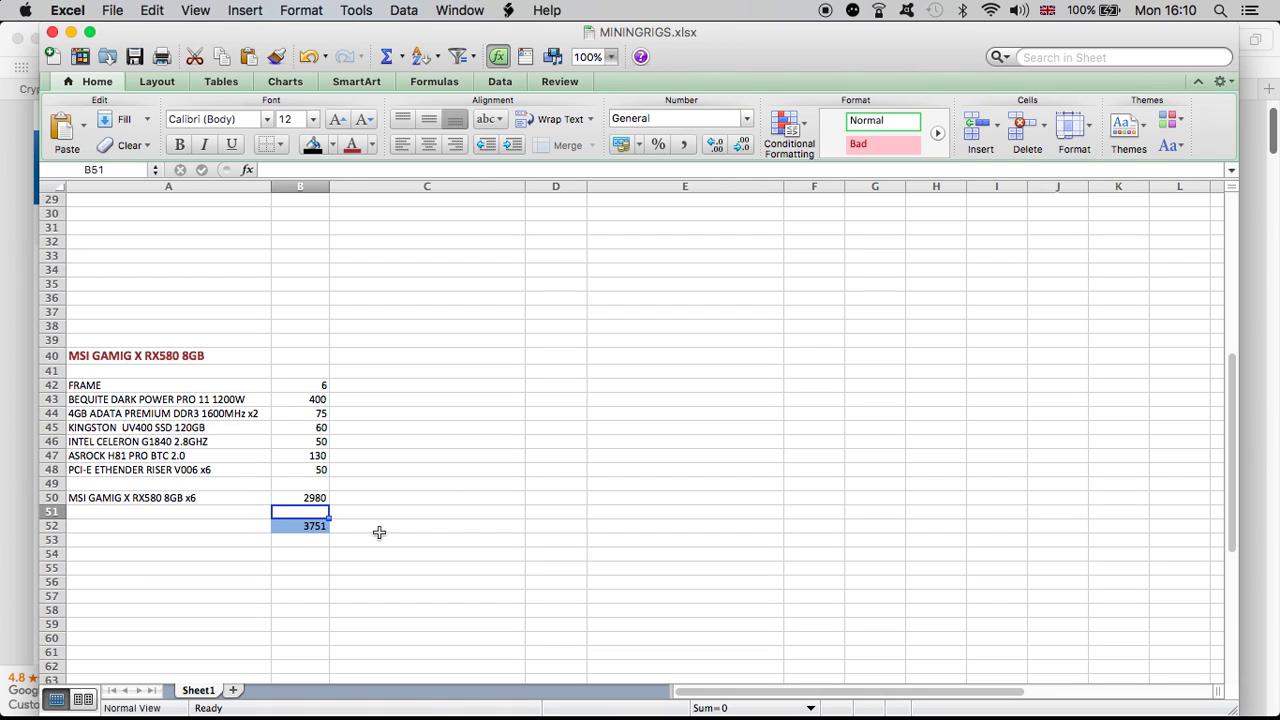
# Open the CoinWarz Ethereum mining calculator in Safari, checking the rig's total cost in the Excel sheet before returning to it.
pyautogui.click(2, 298)
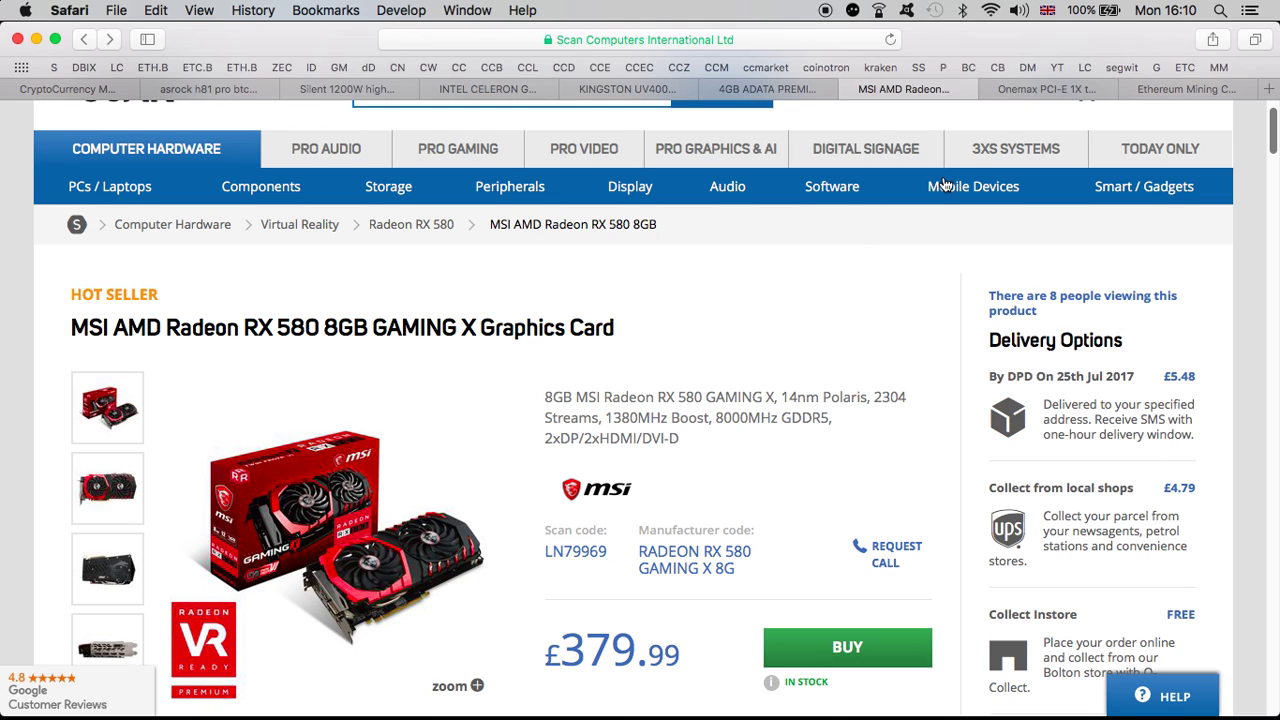
pyautogui.click(1162, 89)
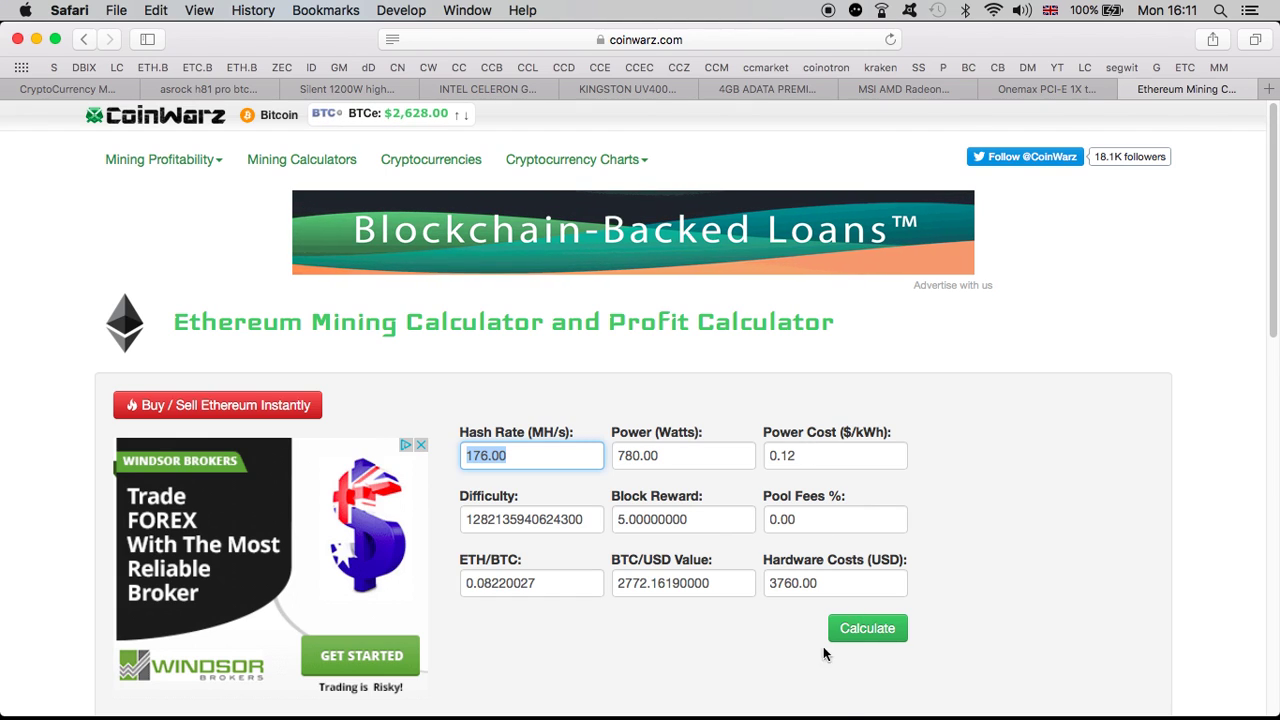
pyautogui.hotkey('ctrl', 'Up')
pyautogui.click(371, 316)
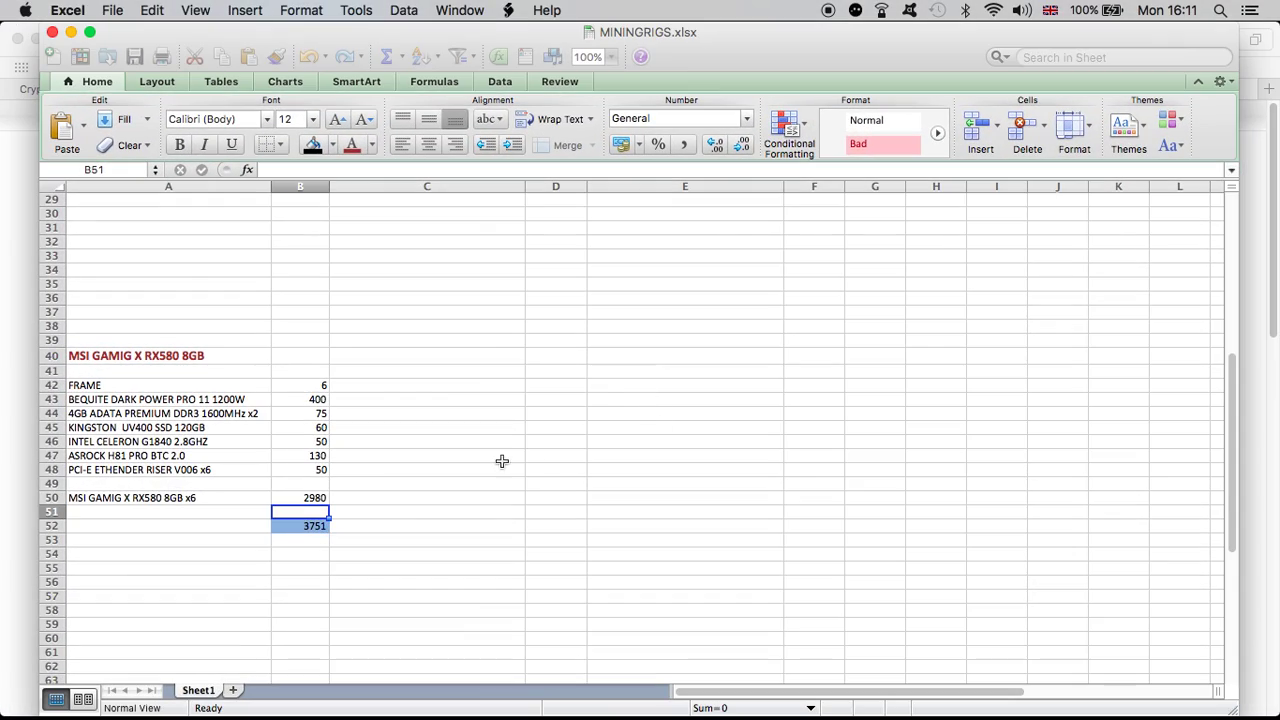
pyautogui.hotkey('ctrl', 'Up')
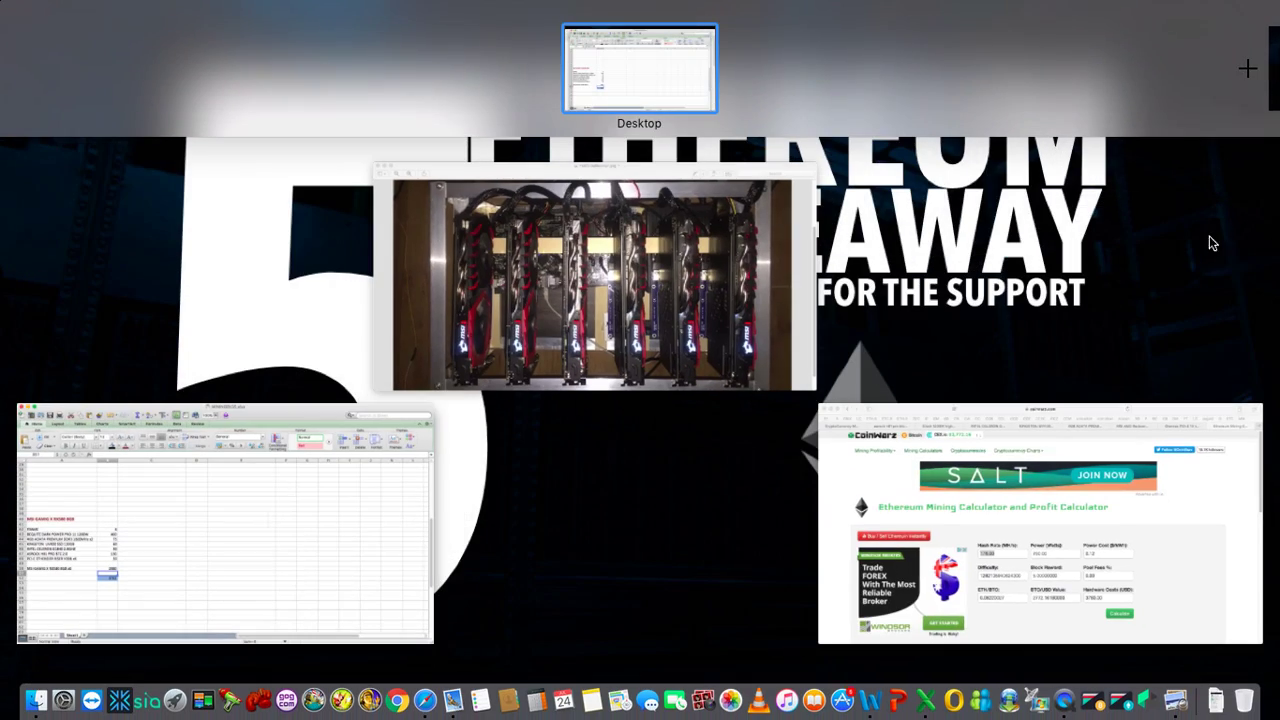
pyautogui.click(1106, 540)
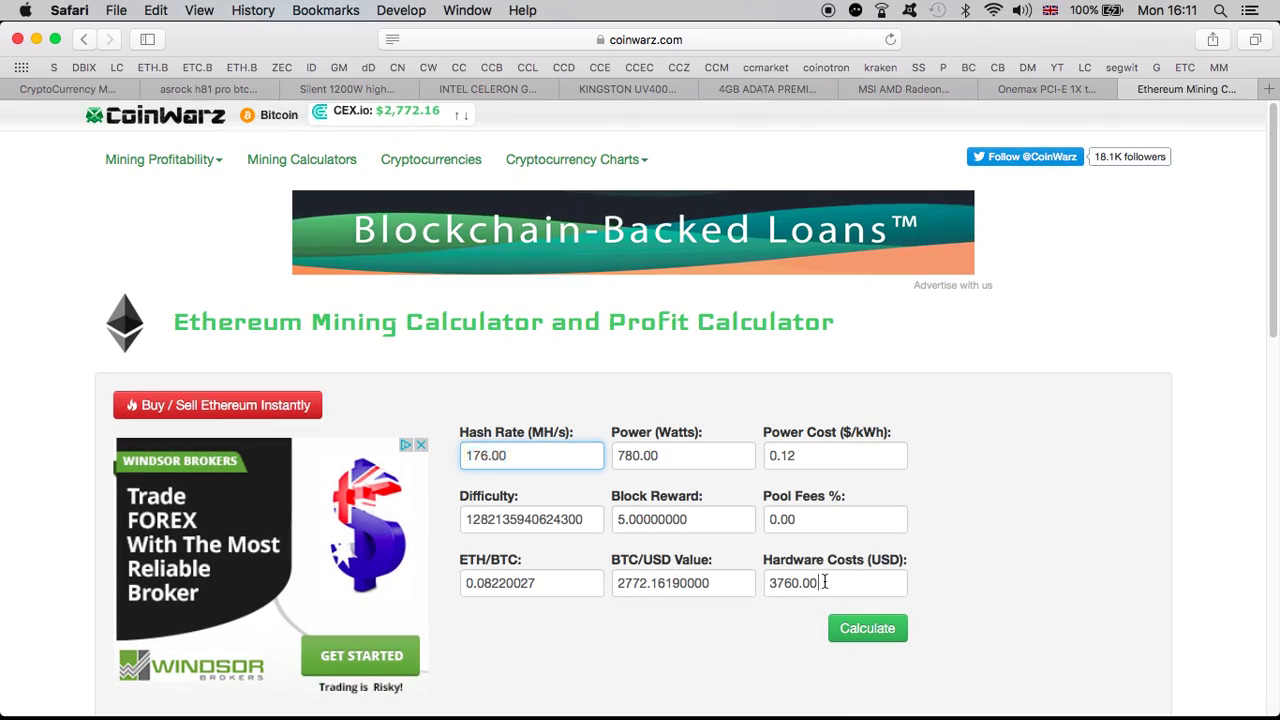
# Set the hardware costs to 3751 USD in the Ethereum mining calculator and calculate the profit.
pyautogui.click(880, 584)
pyautogui.press('BackSpace')
pyautogui.press('BackSpace')
pyautogui.press('BackSpace')
pyautogui.press('BackSpace')
pyautogui.press('BackSpace')
pyautogui.write('51')
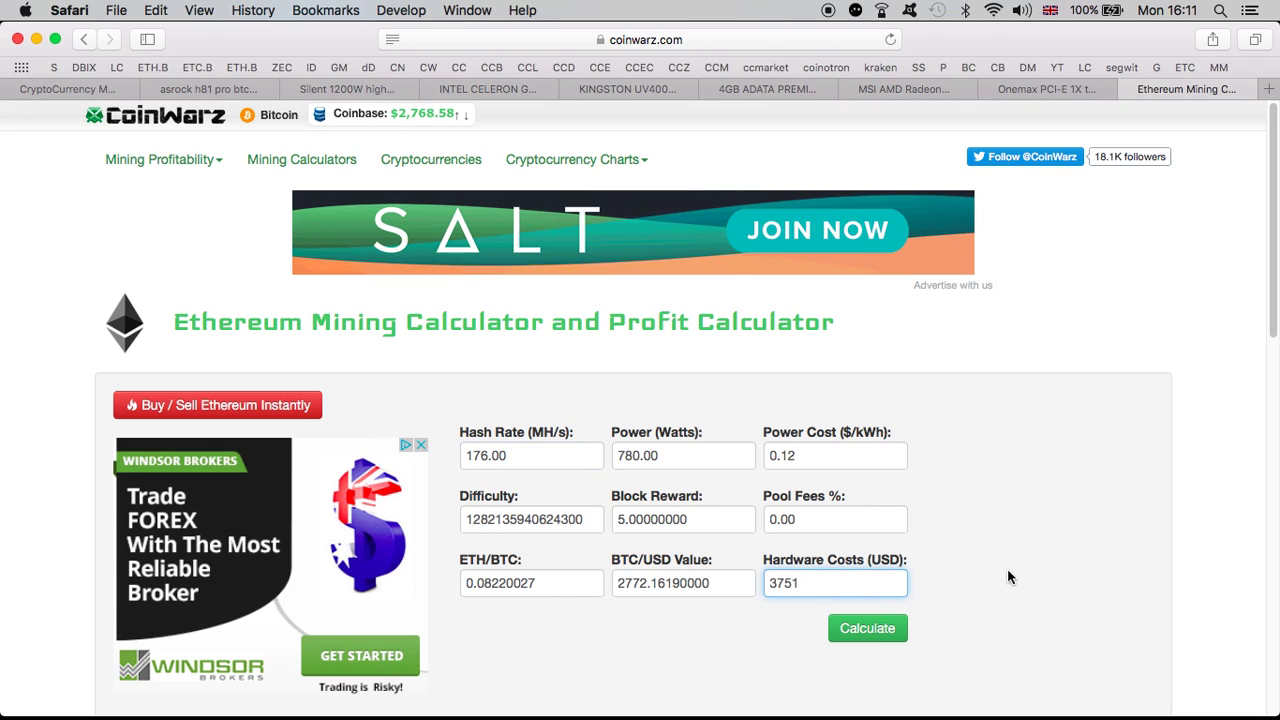
pyautogui.click(884, 624)
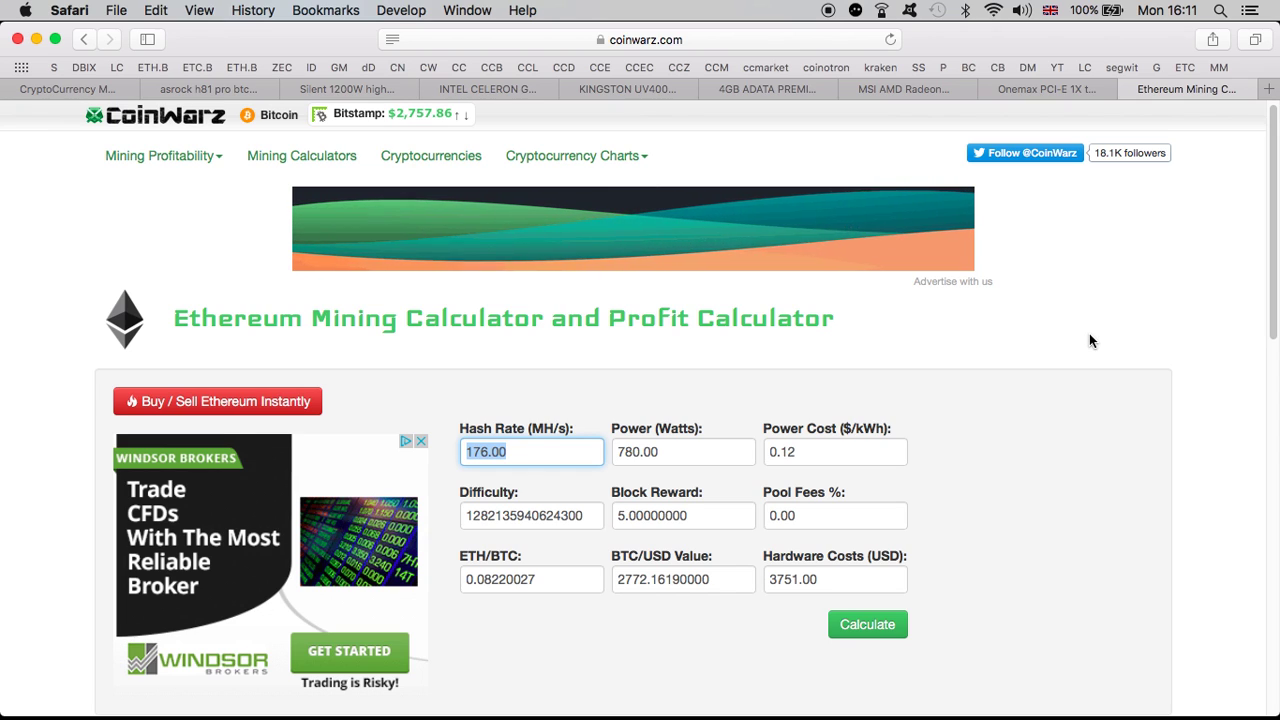
# Review the Ethereum mining summary and the estimated earnings table for each time frame.
pyautogui.scroll(-3, 1089, 334)
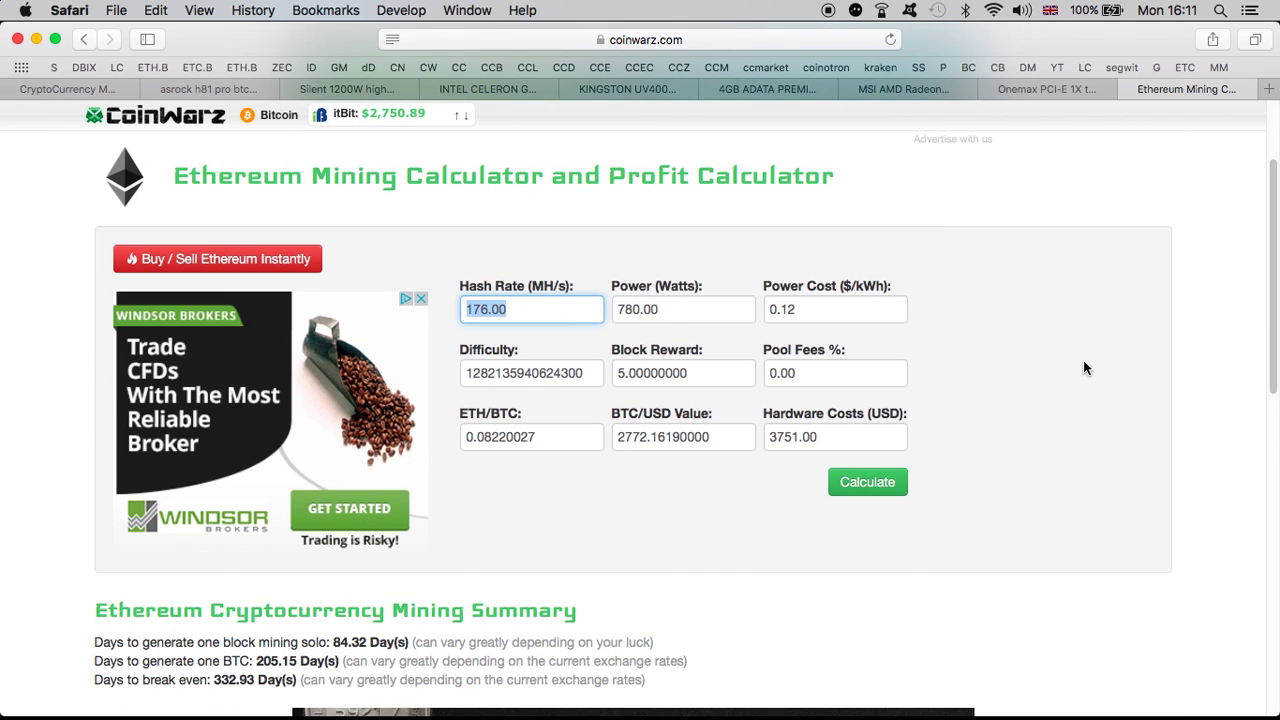
pyautogui.scroll(-4, 1084, 368)
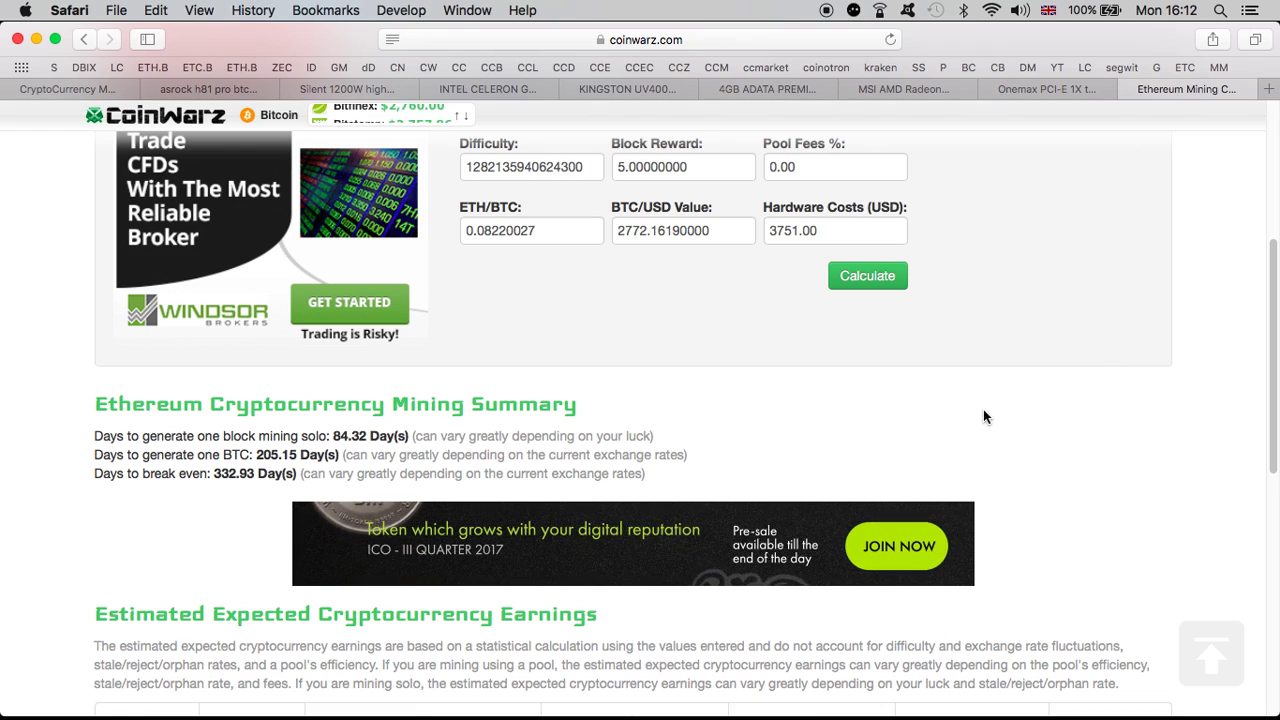
pyautogui.scroll(-1, 1126, 326)
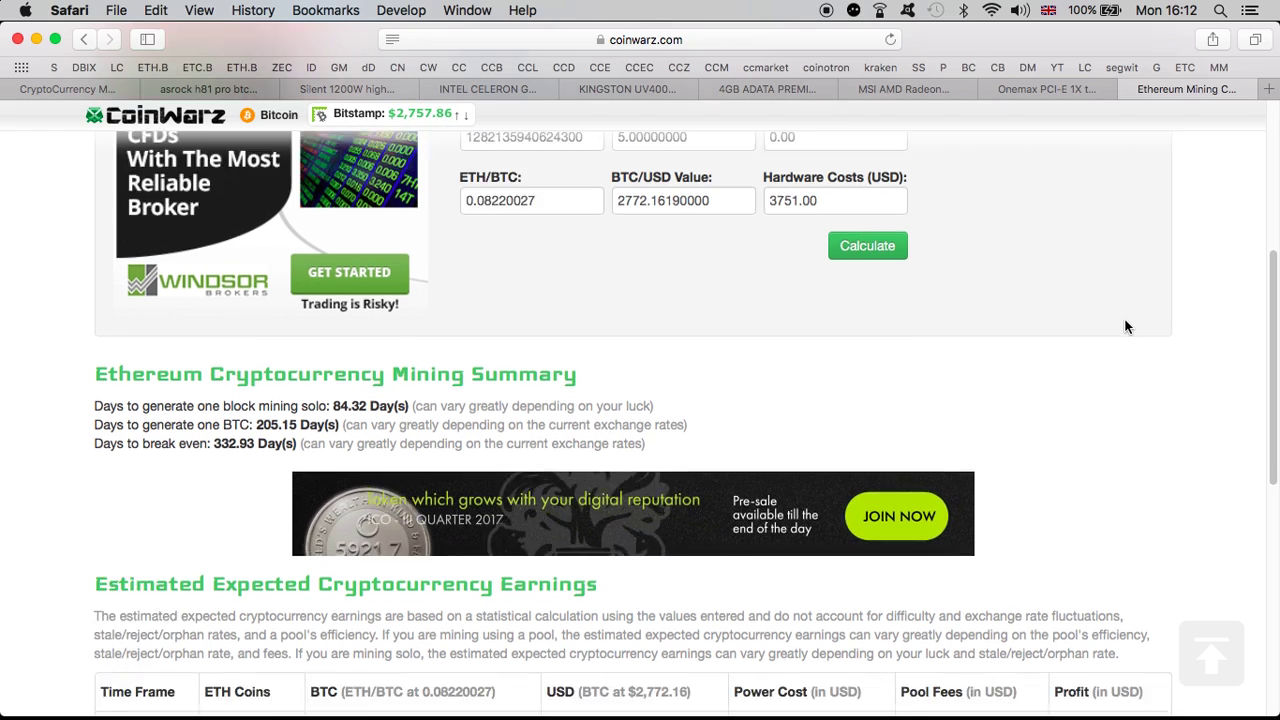
pyautogui.scroll(-5, 1126, 326)
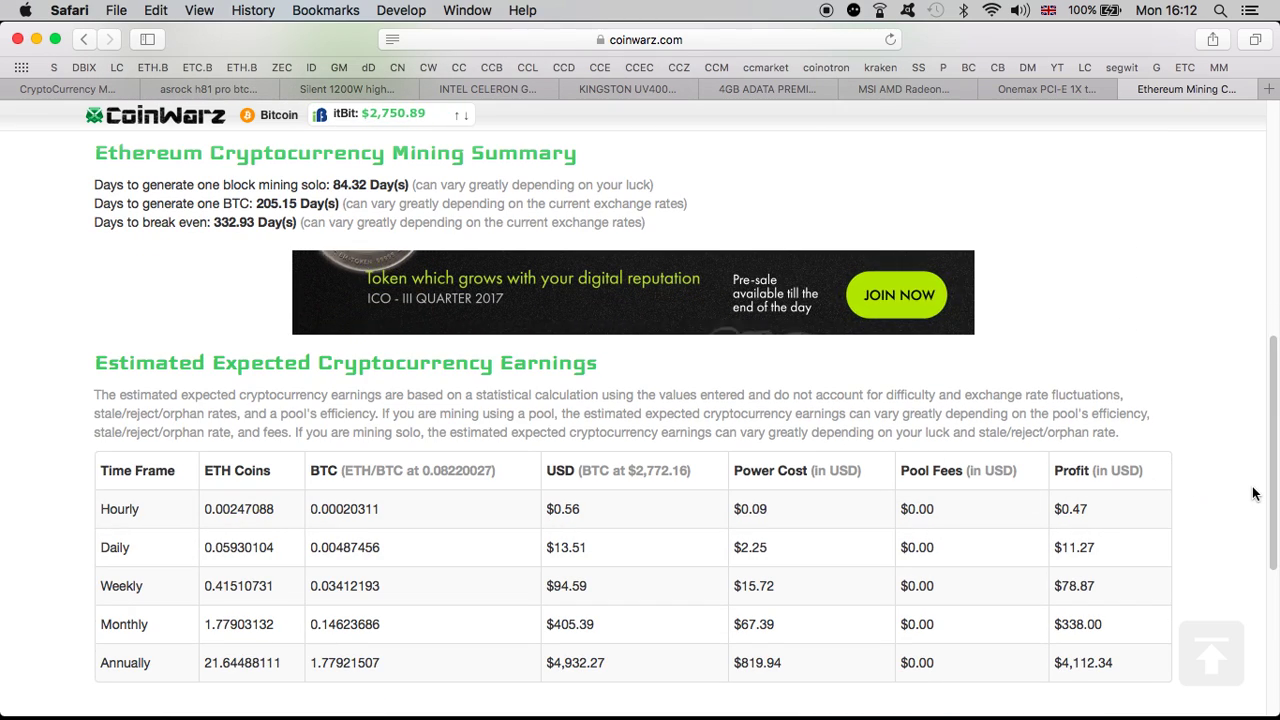
pyautogui.scroll(-1, 1253, 494)
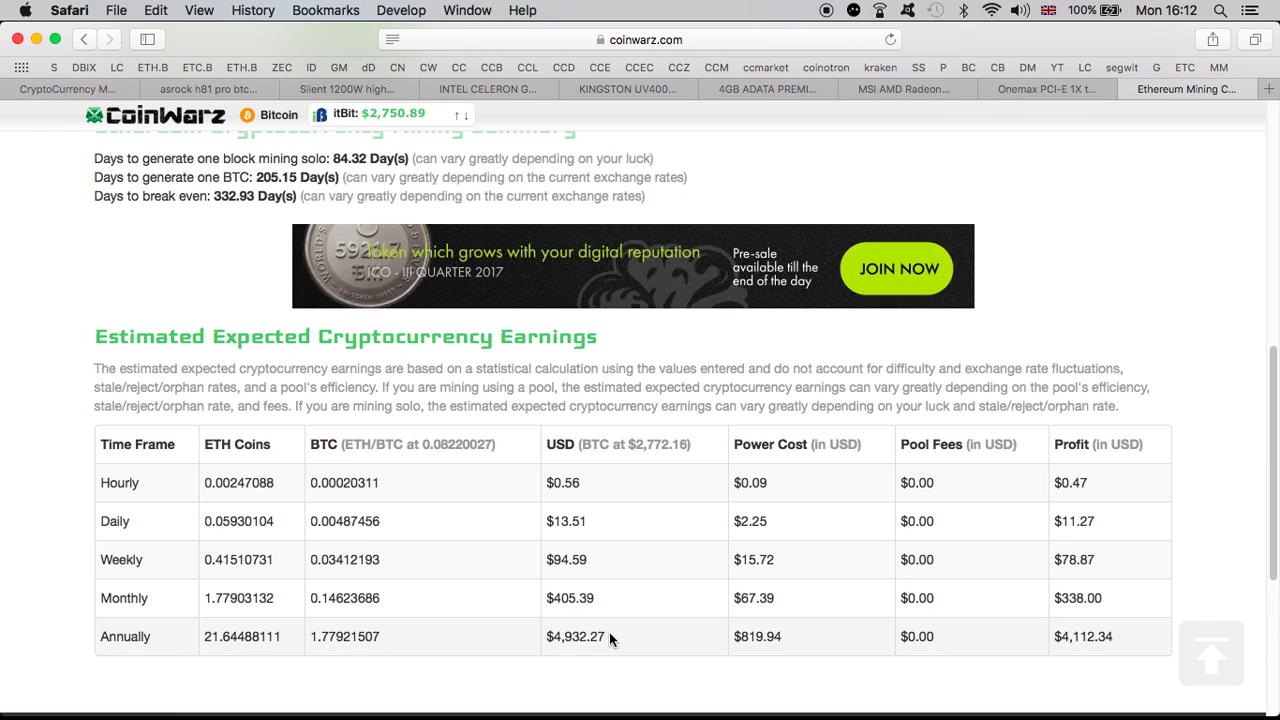
# Open Calculator and multiply 15 by 400.
pyautogui.click(536, 702)
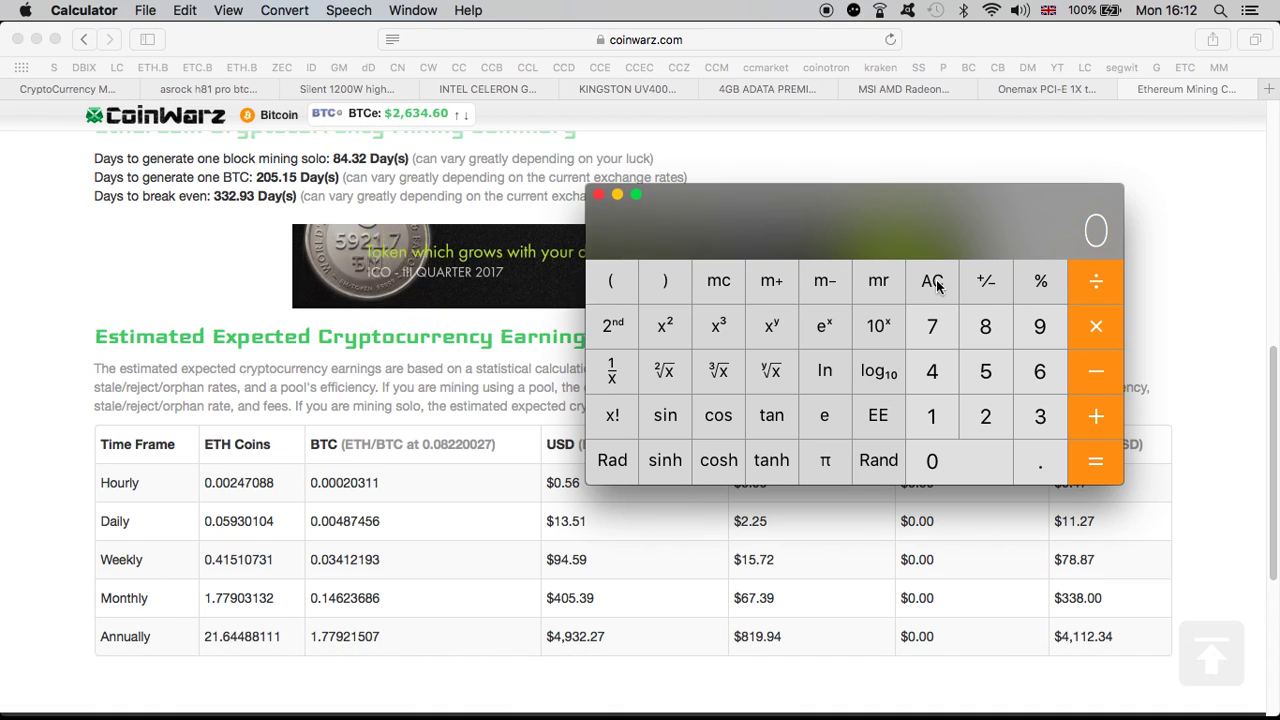
pyautogui.click(935, 412)
pyautogui.click(988, 372)
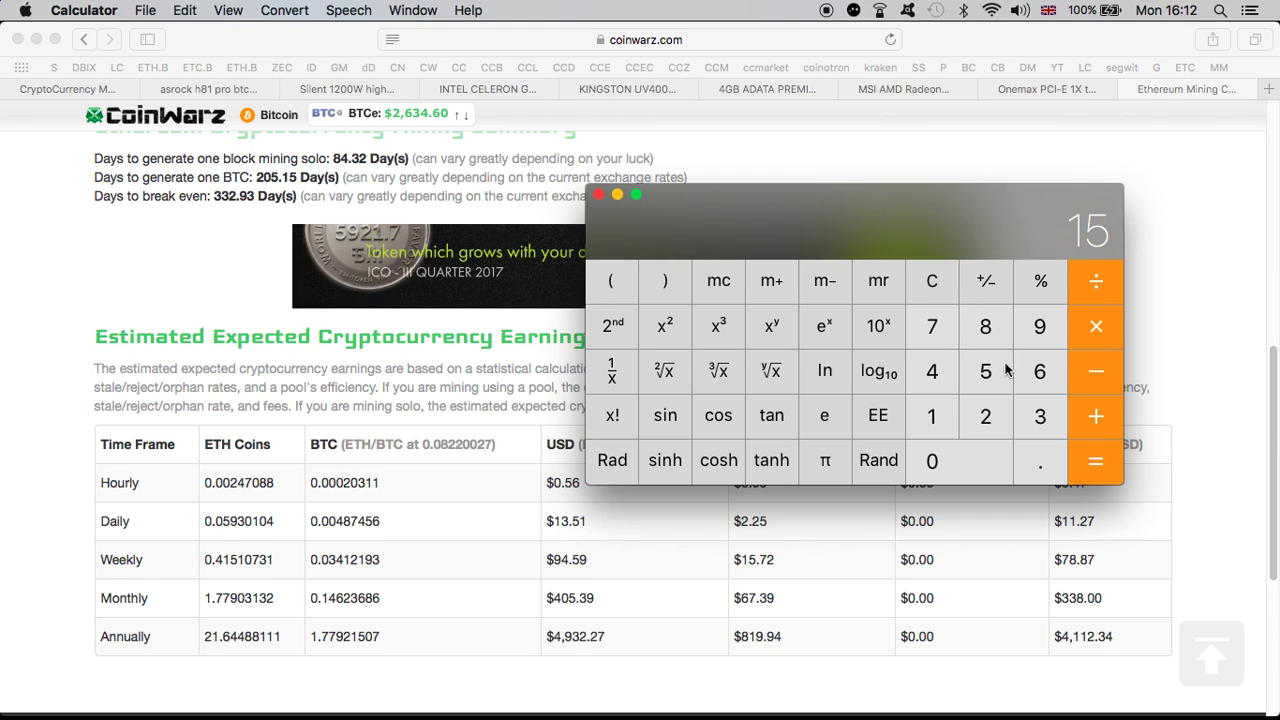
pyautogui.click(1100, 322)
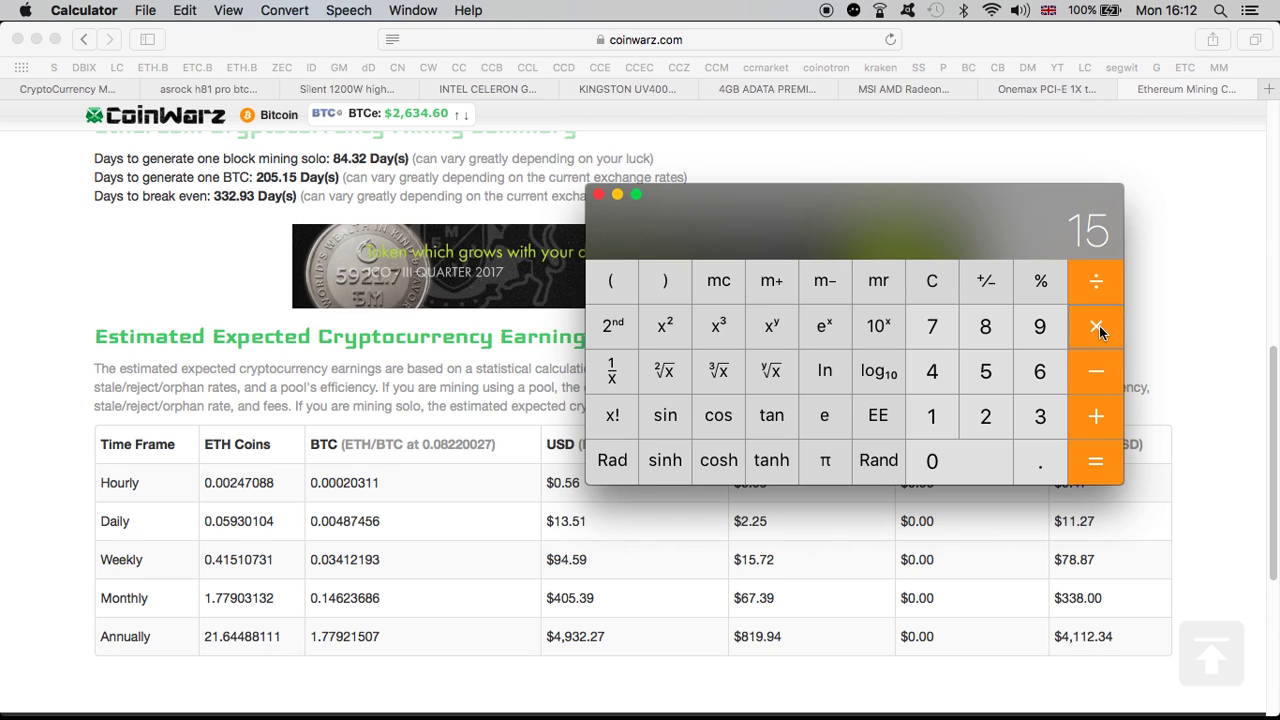
pyautogui.click(950, 376)
pyautogui.click(975, 466)
pyautogui.click(975, 466)
pyautogui.click(1083, 466)
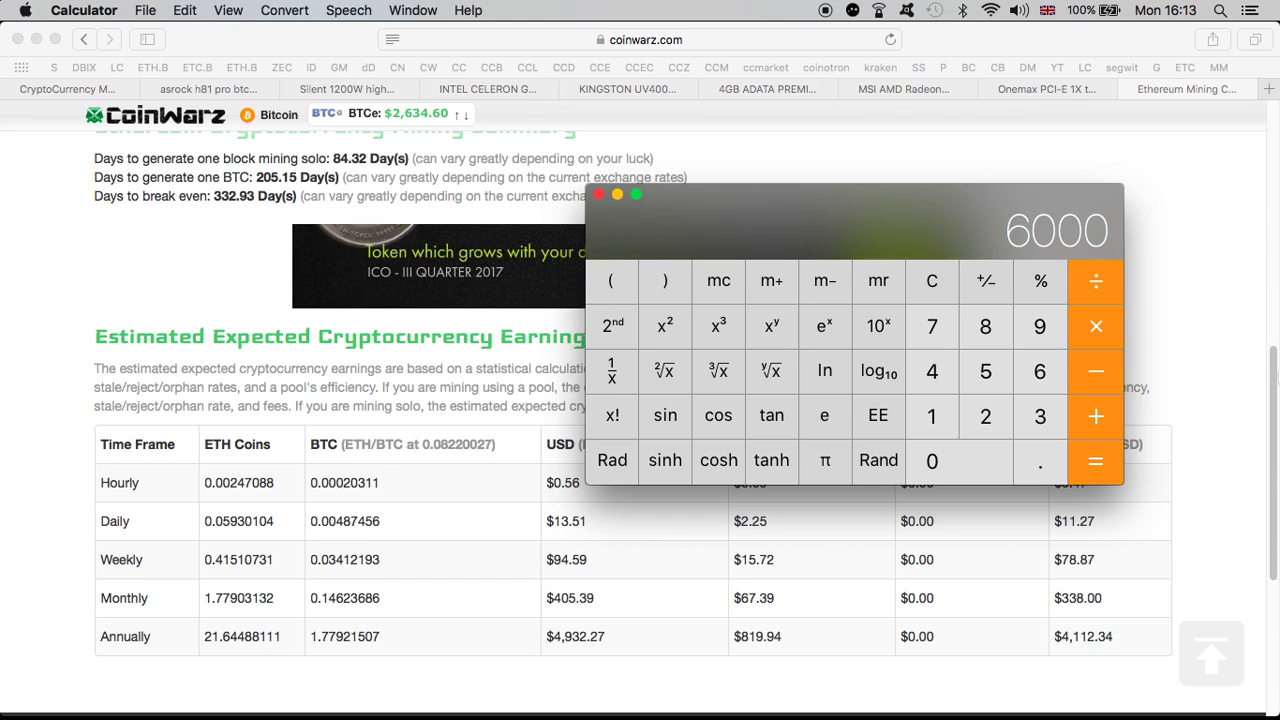
# Return to the mining calculator's input values in Safari and switch to the rig photo FullSizeRender.jpg in Preview.
pyautogui.click(1232, 377)
pyautogui.scroll(5, 1151, 314)
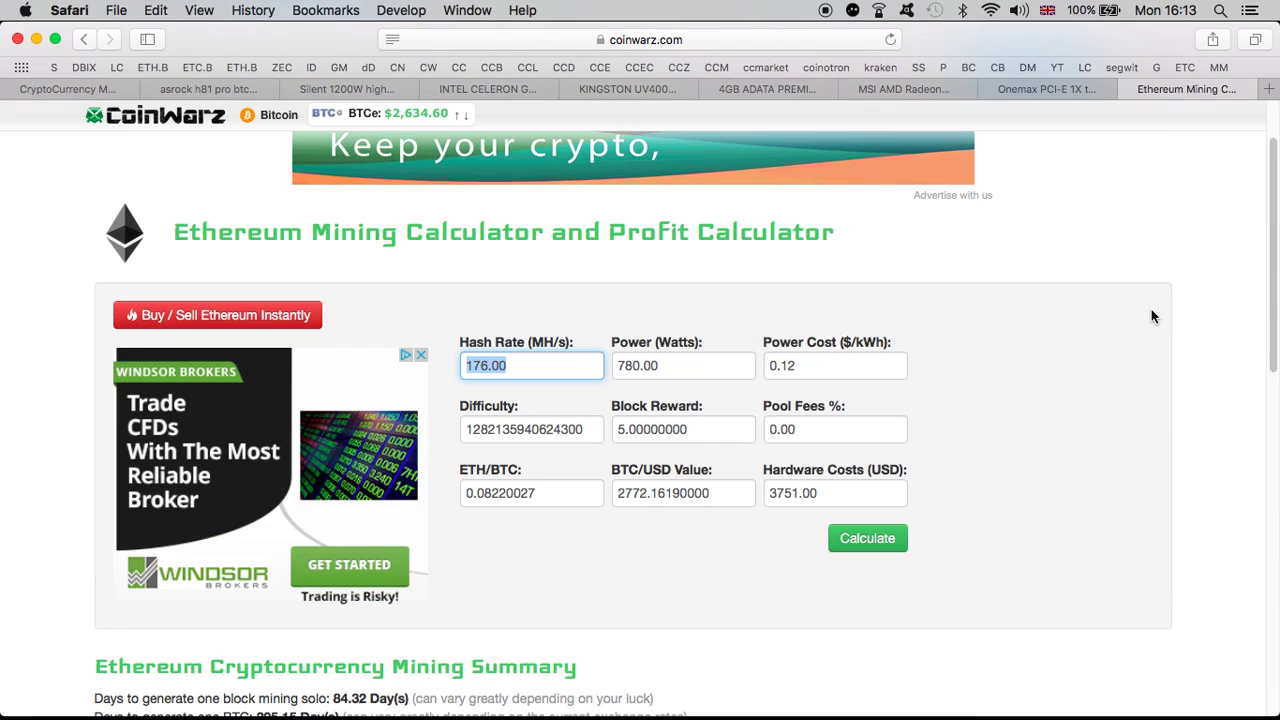
pyautogui.hotkey('ctrl', 'Up')
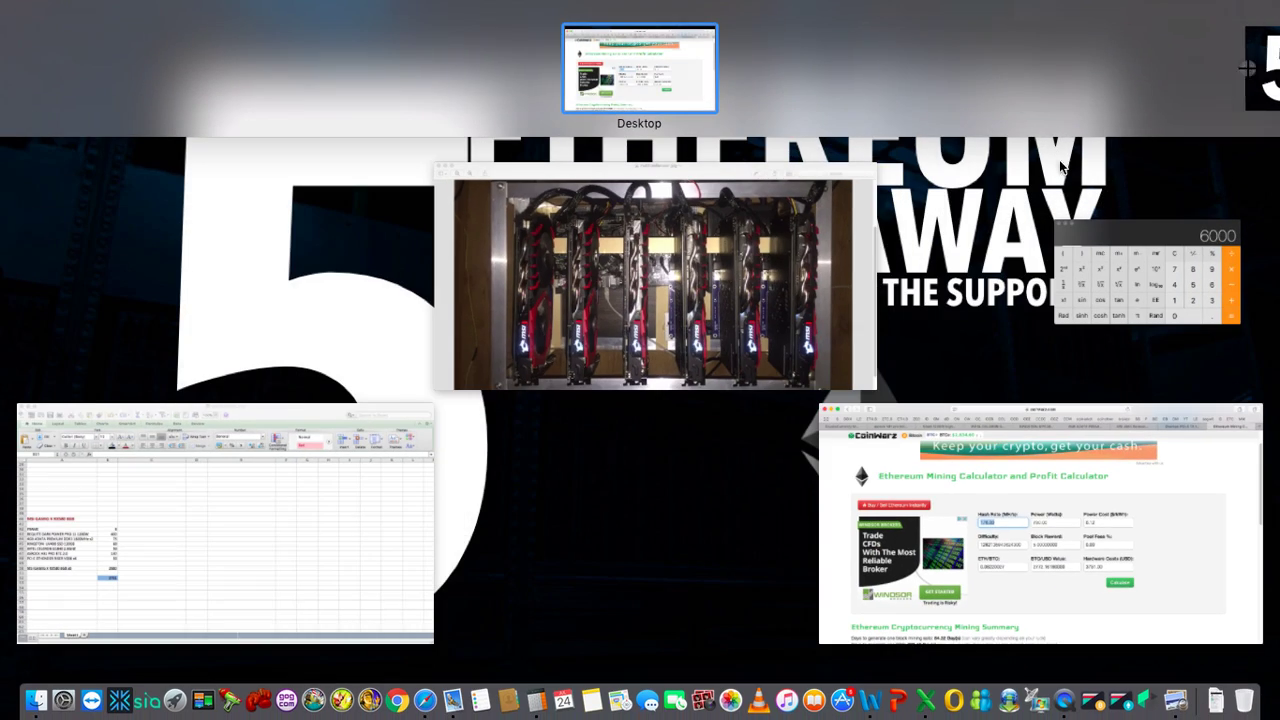
pyautogui.click(806, 260)
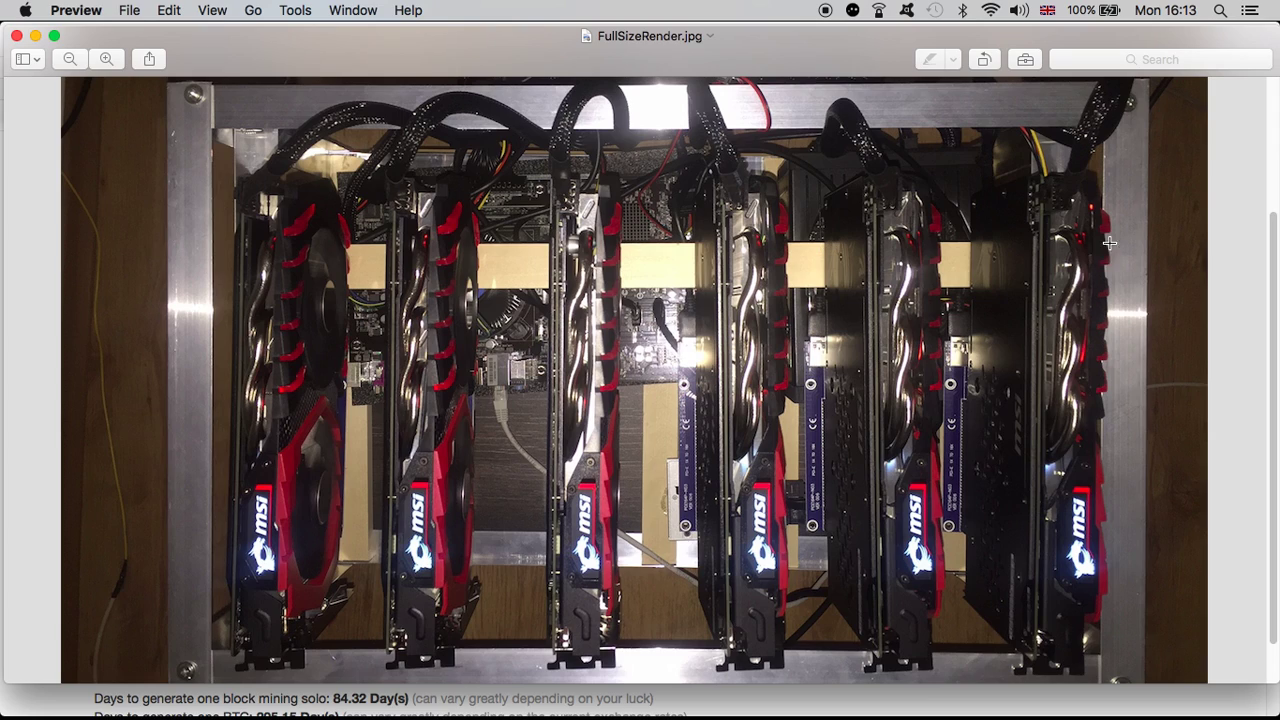
# Review the CoinWarz mining summary and estimated profits in Safari again, then bring the rig photo FullSizeRender.jpg back up in Preview.
pyautogui.hotkey('ctrl', 'Up')
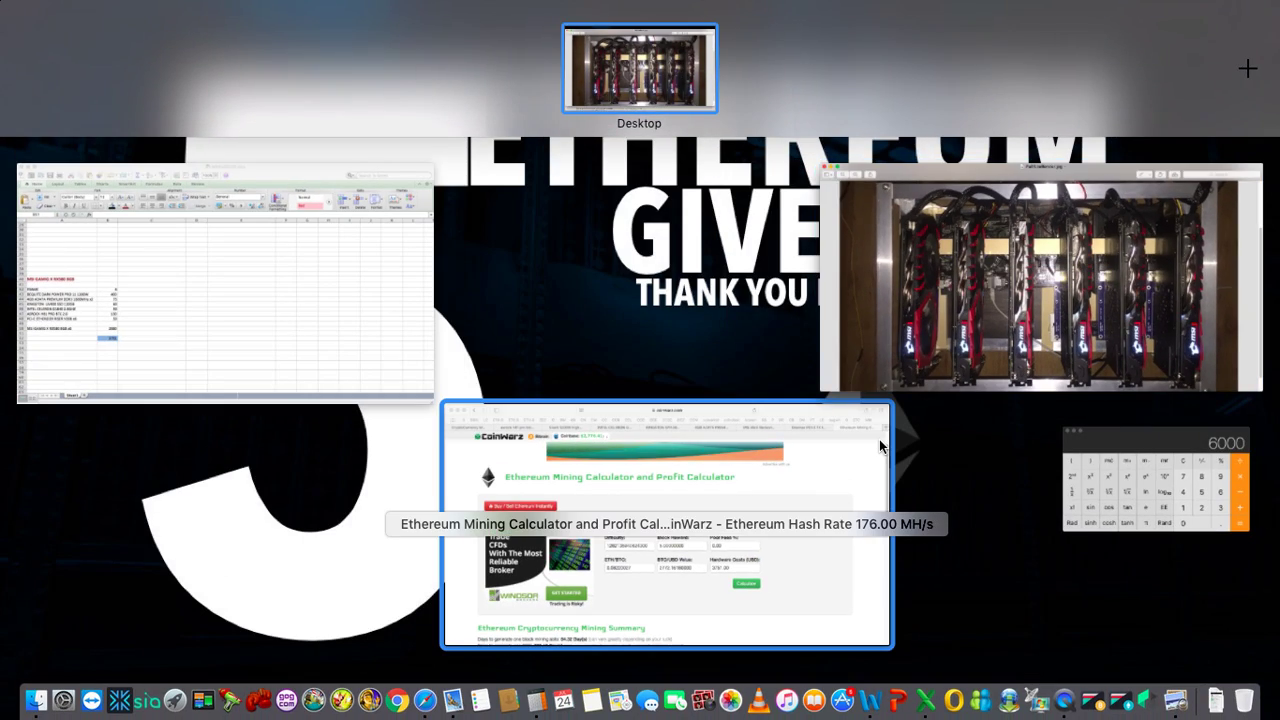
pyautogui.click(878, 451)
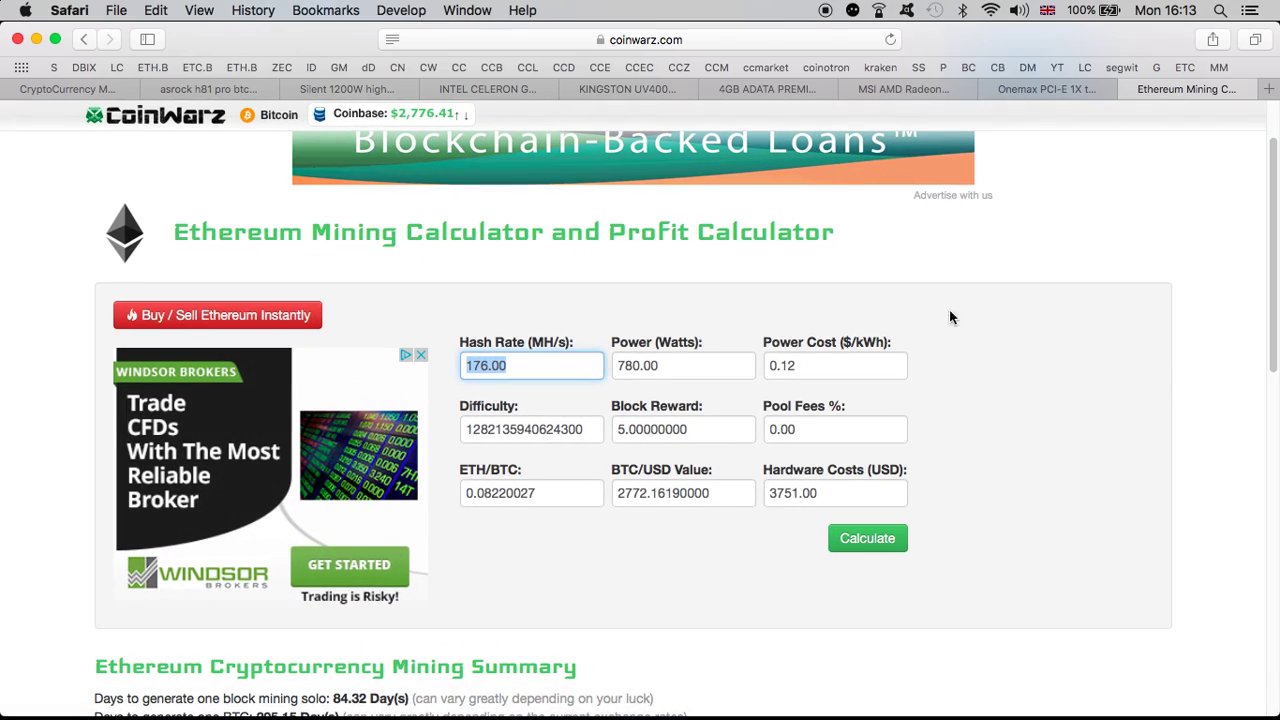
pyautogui.scroll(-6, 1058, 360)
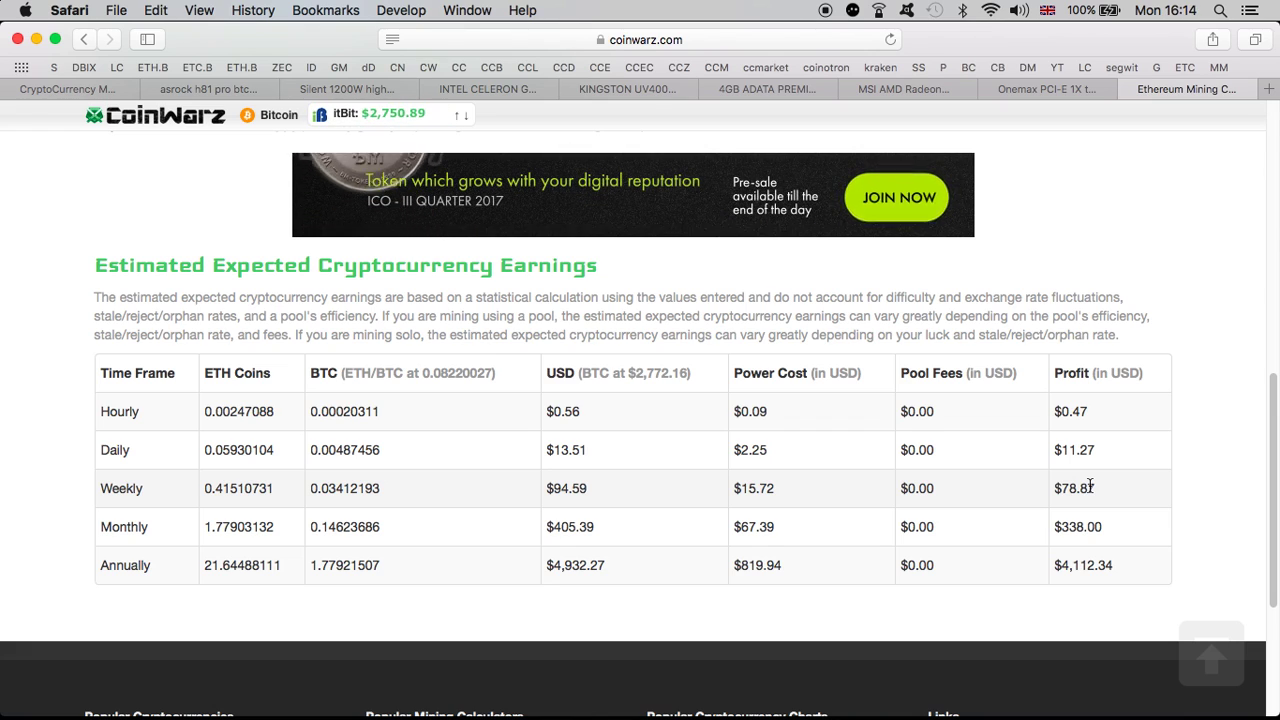
pyautogui.press('Tab')
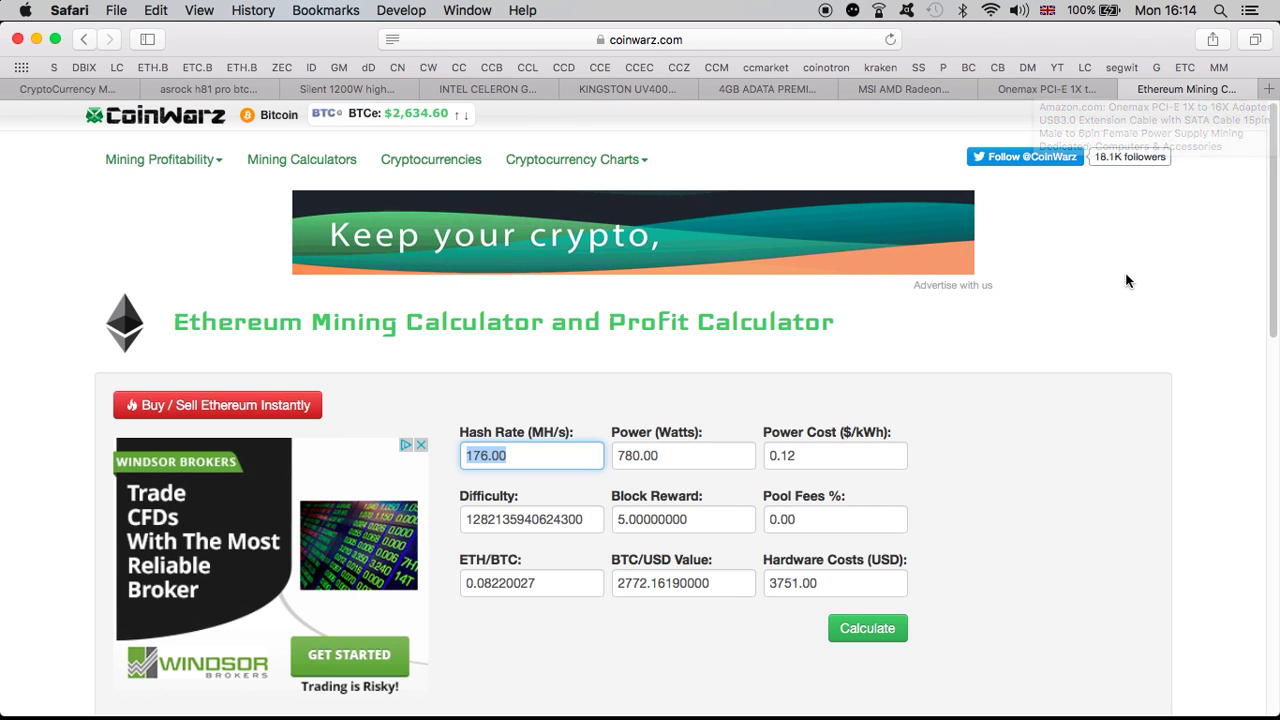
pyautogui.scroll(-10, 1132, 343)
pyautogui.scroll(3, 1132, 343)
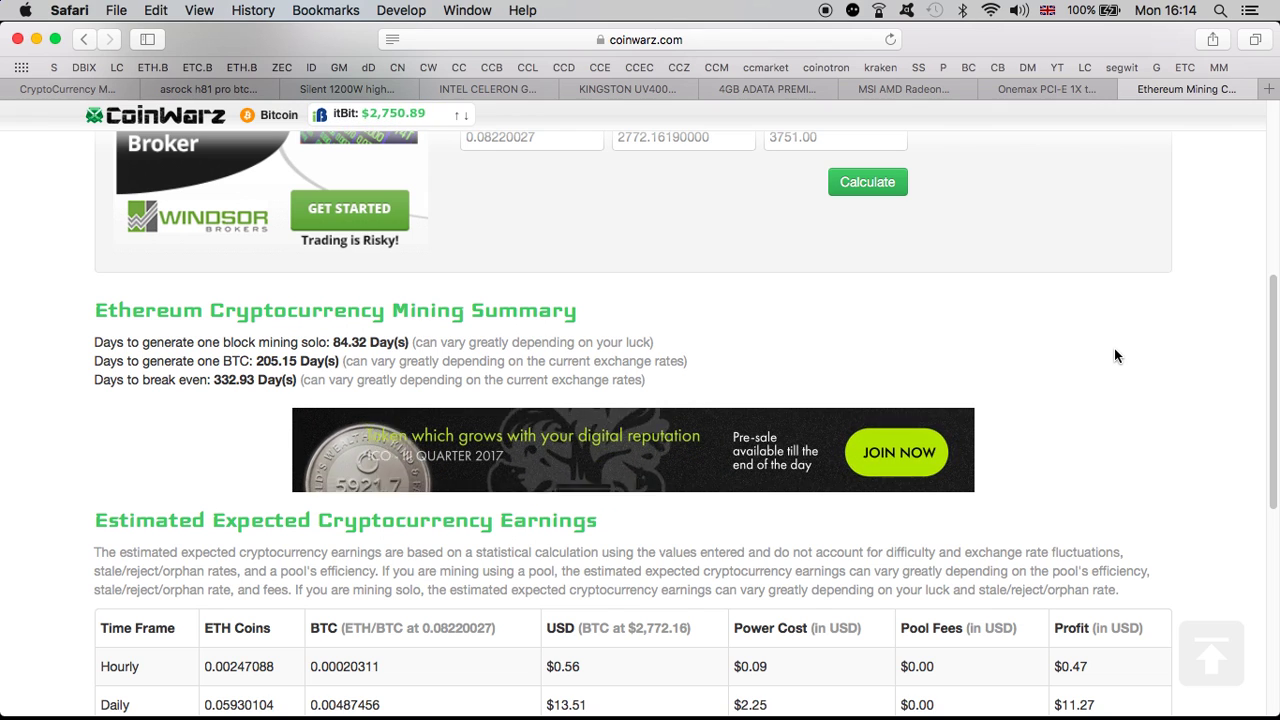
pyautogui.hotkey('ctrl', 'Up')
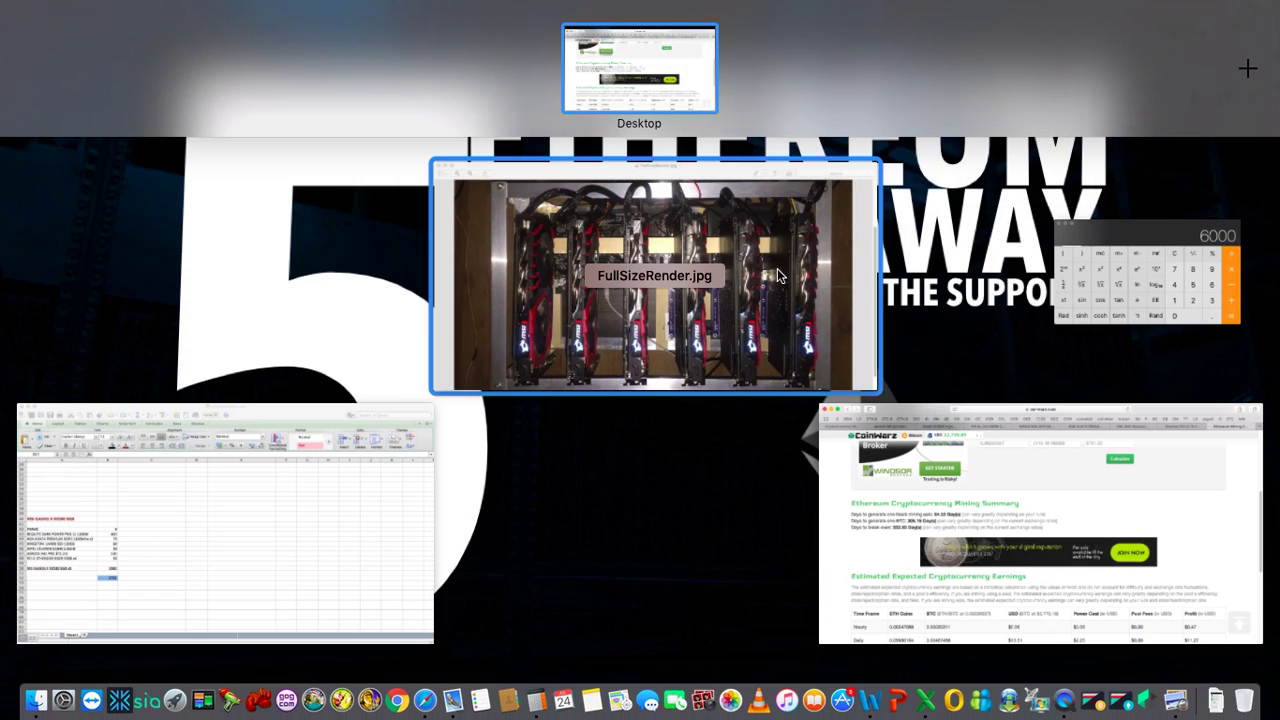
pyautogui.click(860, 321)
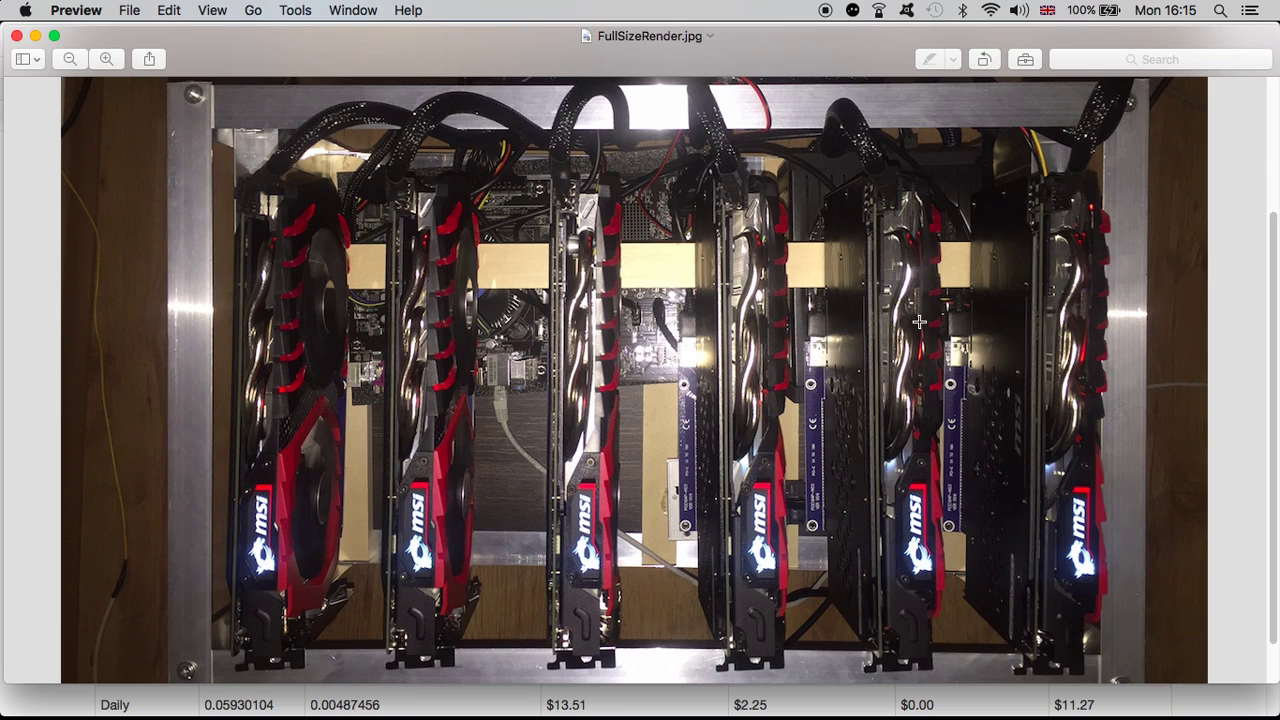
# Switch to MININGRIGS.xlsx in Excel and inspect the rig's total cost formula in cell B52.
pyautogui.hotkey('ctrl', 'Up')
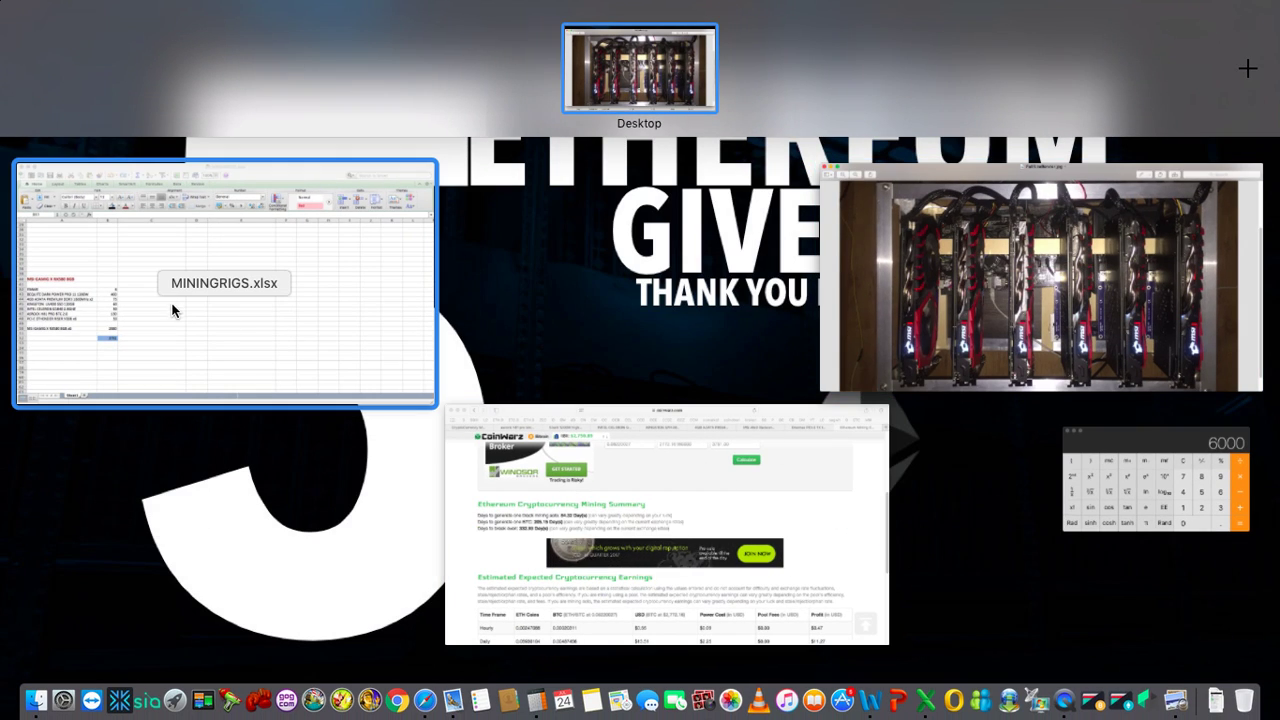
pyautogui.click(176, 317)
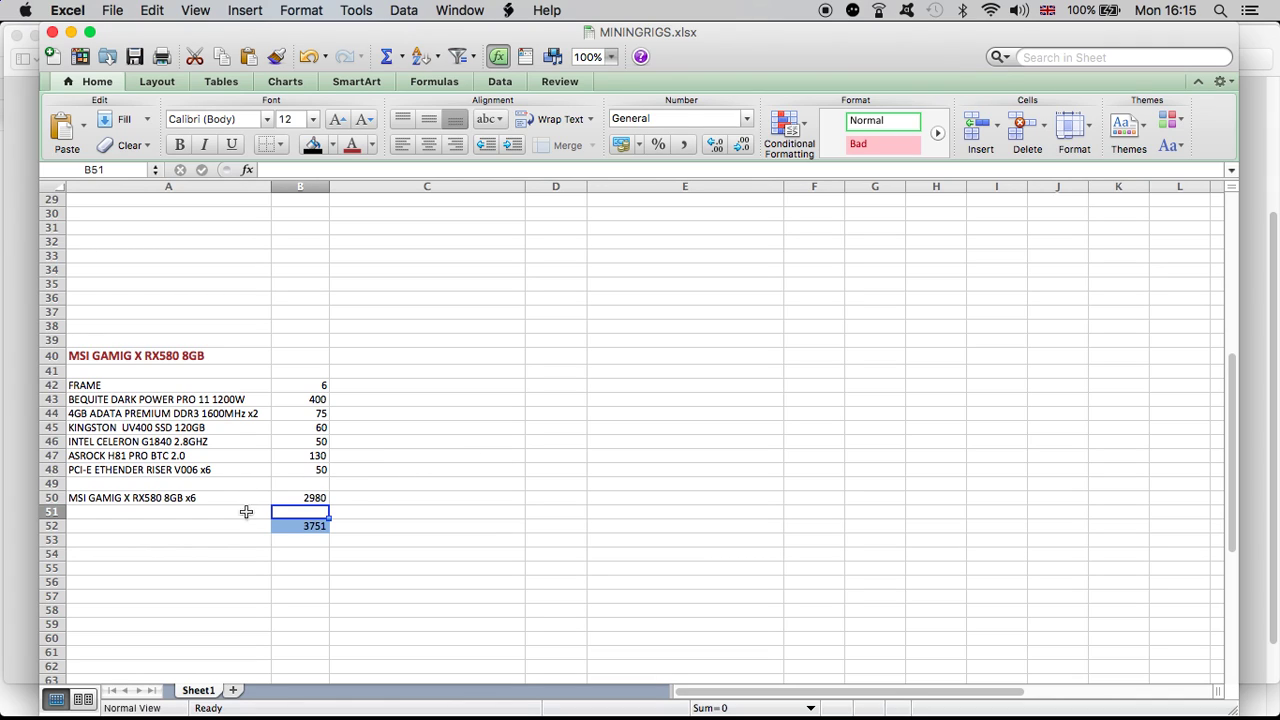
pyautogui.click(307, 525)
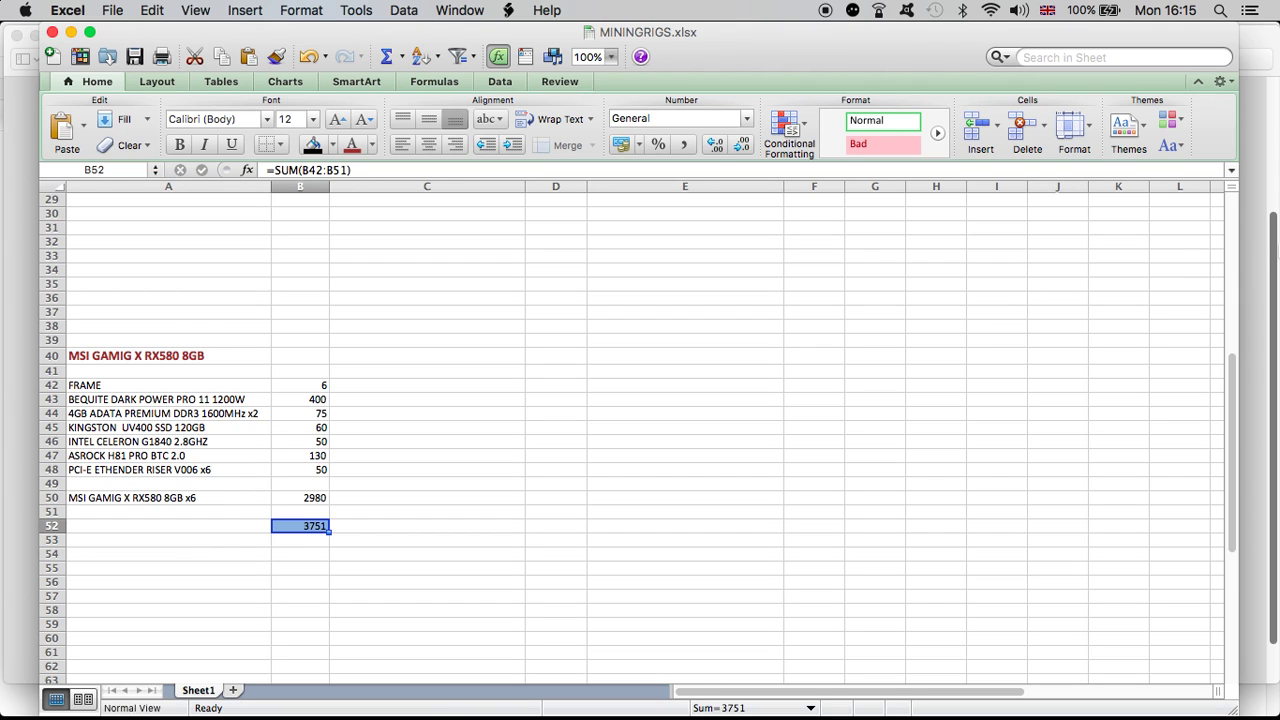
# Bring the rig photo FullSizeRender.jpg back up in Preview, and switch to the CoinMarketCap market capitalizations page in Safari.
pyautogui.click(1262, 262)
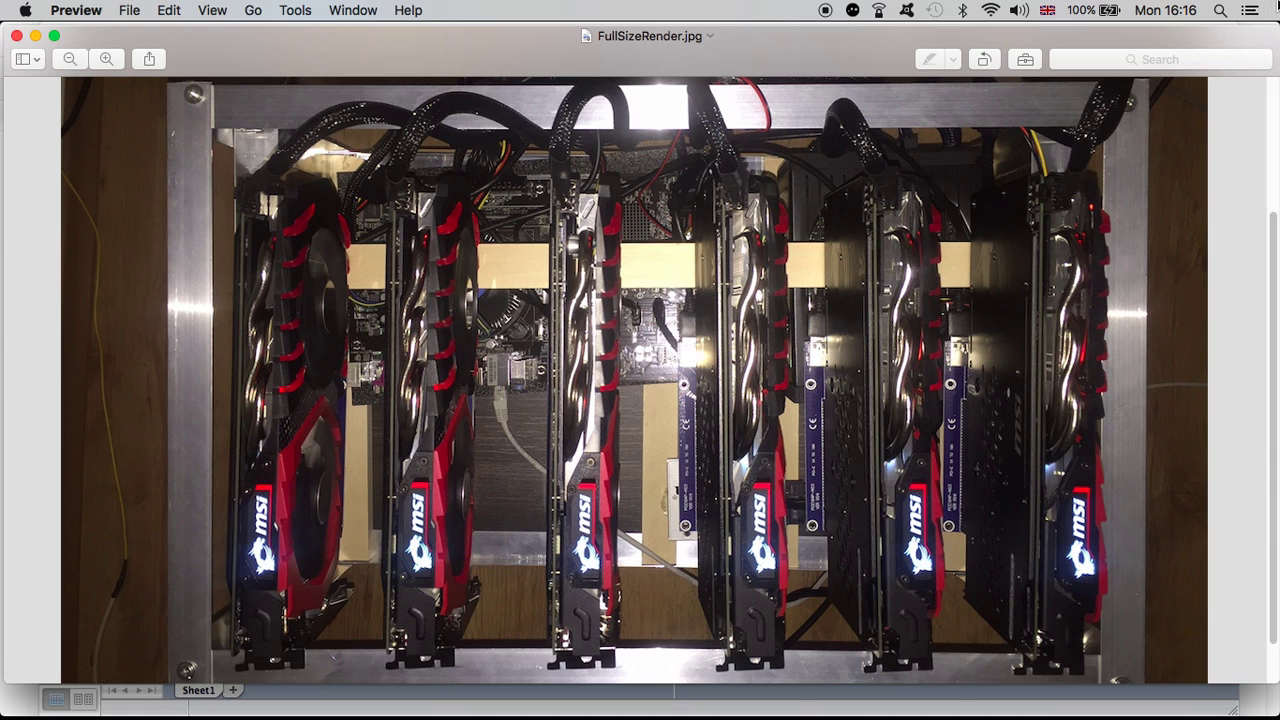
pyautogui.hotkey('ctrl', 'Up')
pyautogui.click(836, 258)
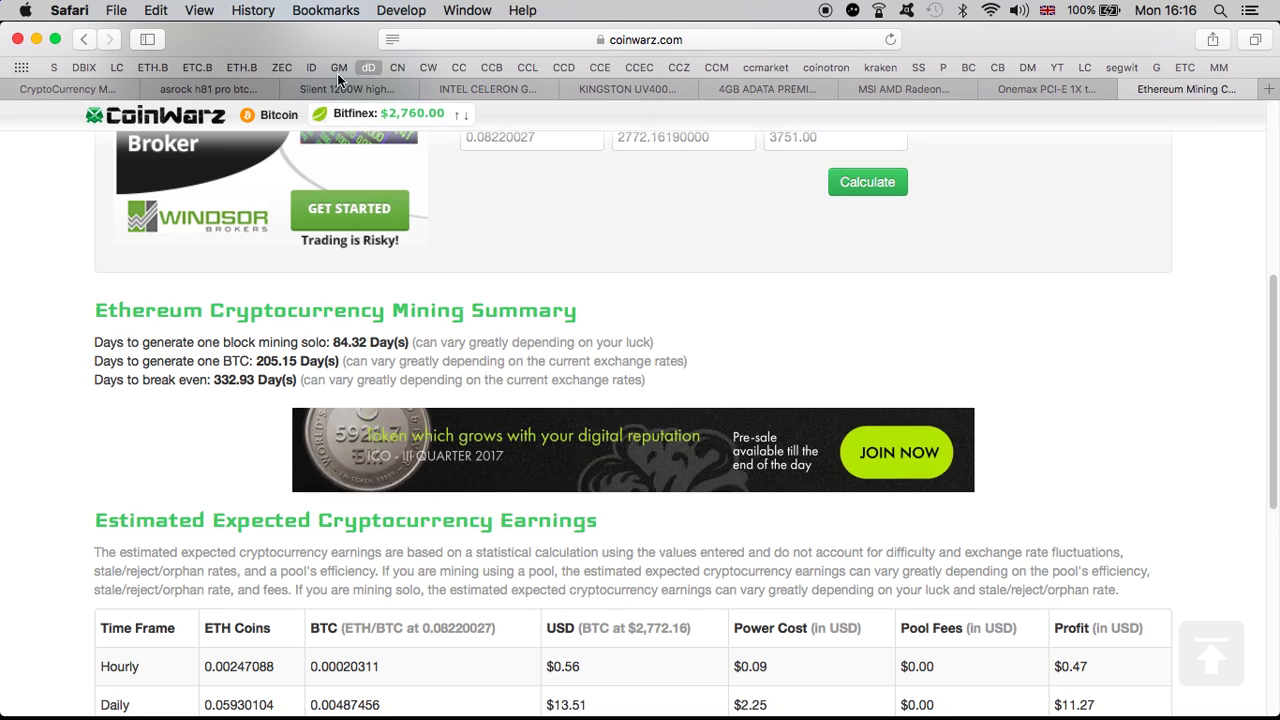
pyautogui.click(88, 90)
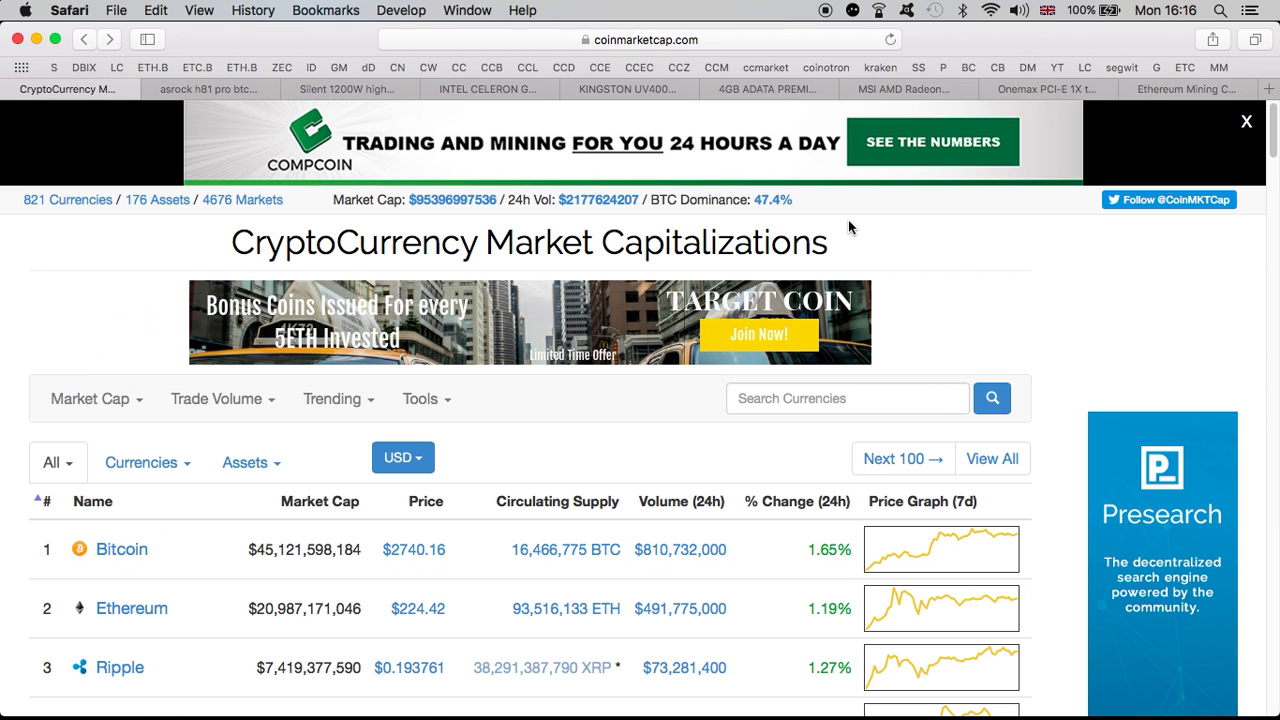